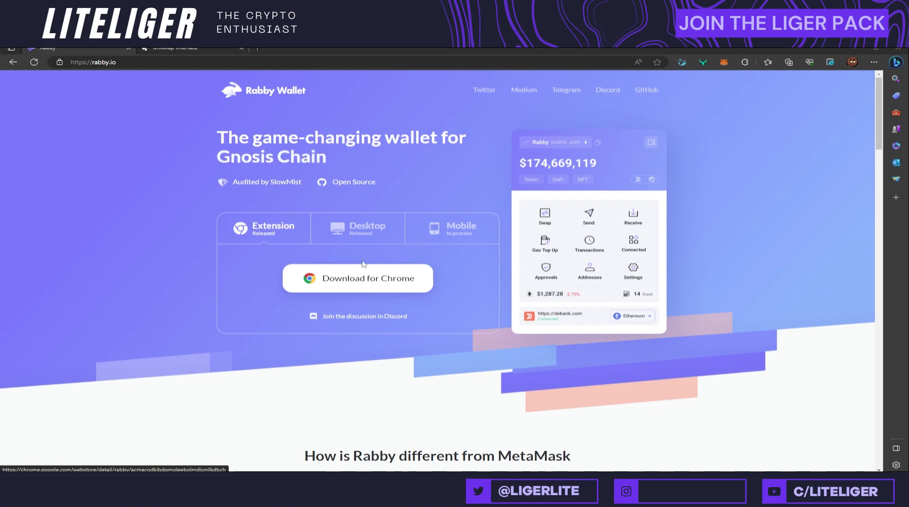
Switch the download panel from Desktop to Mobile to show the 'Stay tuned' notice, then scroll down
{"action": "left_click", "coordinate": [362, 238]}
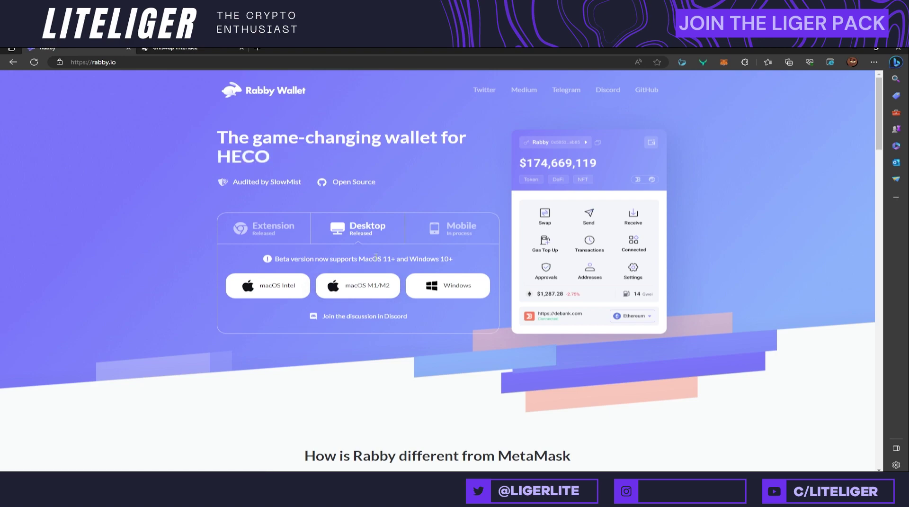
{"action": "left_click", "coordinate": [444, 242]}
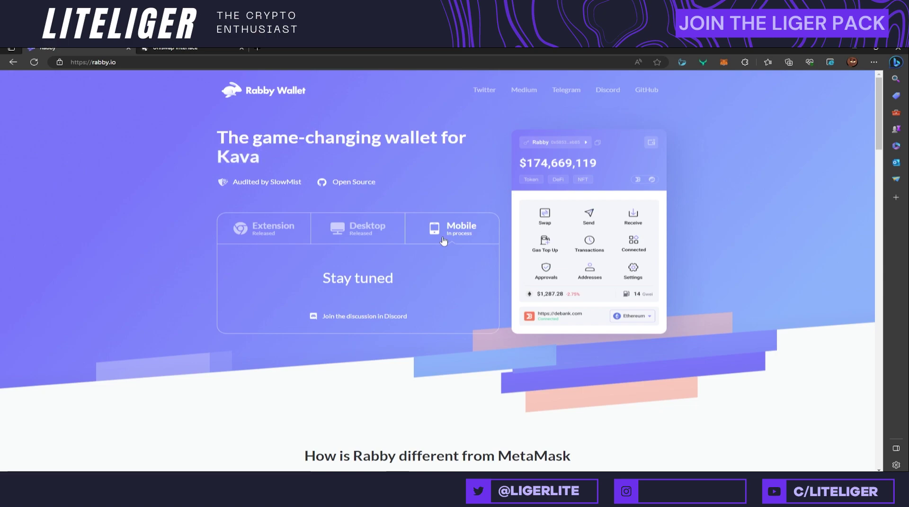
{"action": "scroll", "coordinate": [443, 241], "scroll_direction": "down", "scroll_amount": 3}
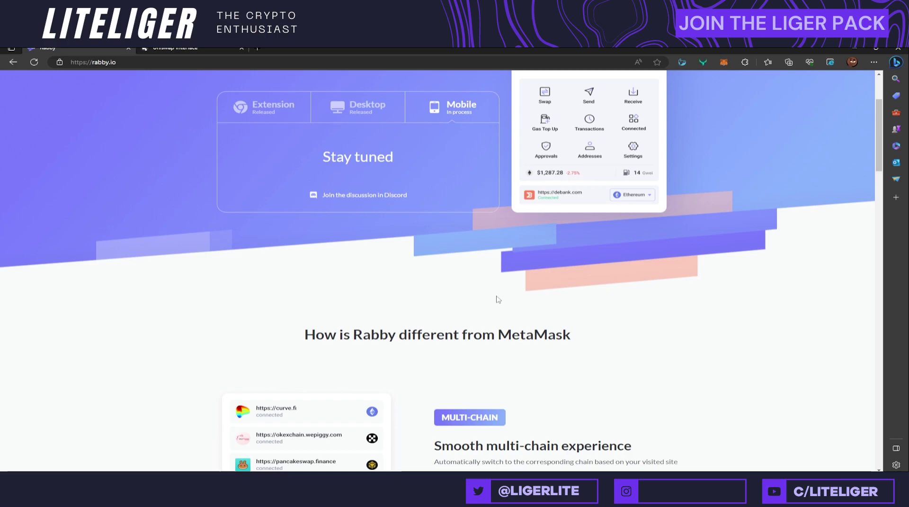
{"action": "scroll", "coordinate": [498, 299], "scroll_direction": "down", "scroll_amount": 3}
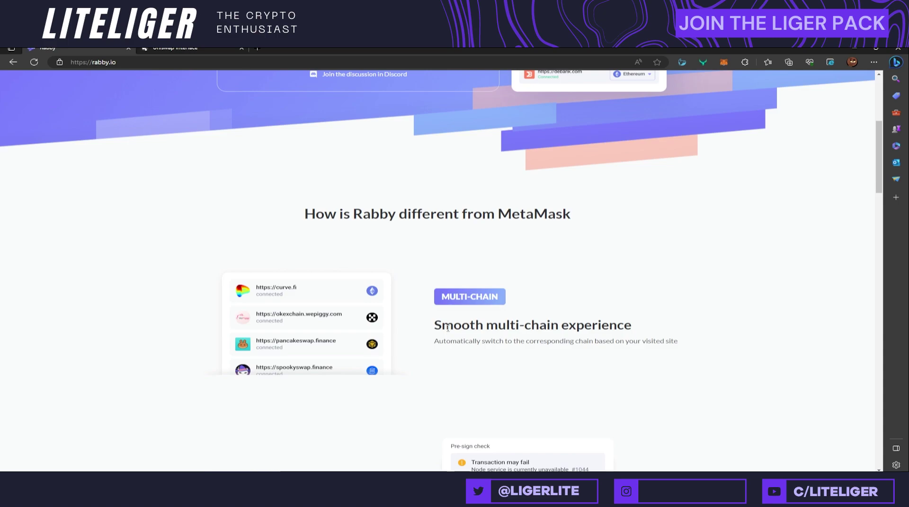
{"action": "left_click_drag", "start_coordinate": [440, 341], "coordinate": [688, 344]}
{"action": "left_click", "coordinate": [688, 345]}
{"action": "scroll", "coordinate": [733, 248], "scroll_direction": "down", "scroll_amount": 3}
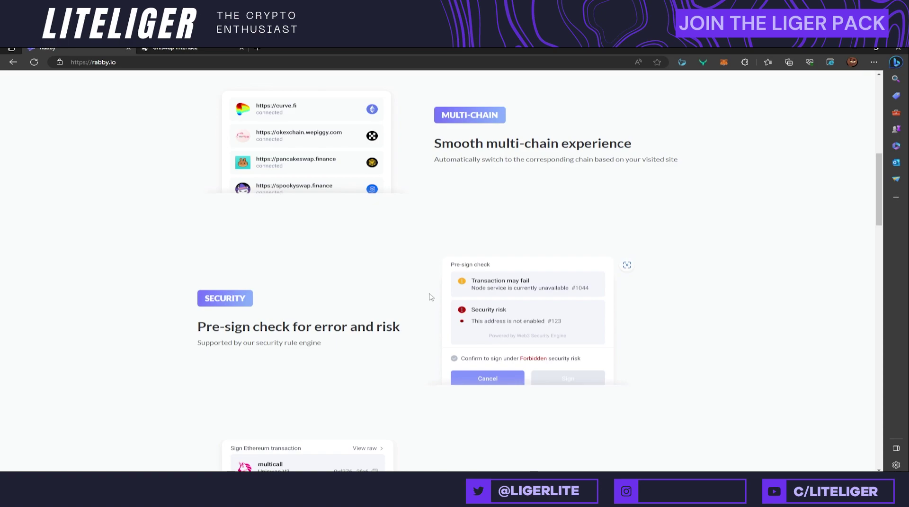
{"action": "scroll", "coordinate": [431, 297], "scroll_direction": "down", "scroll_amount": 1}
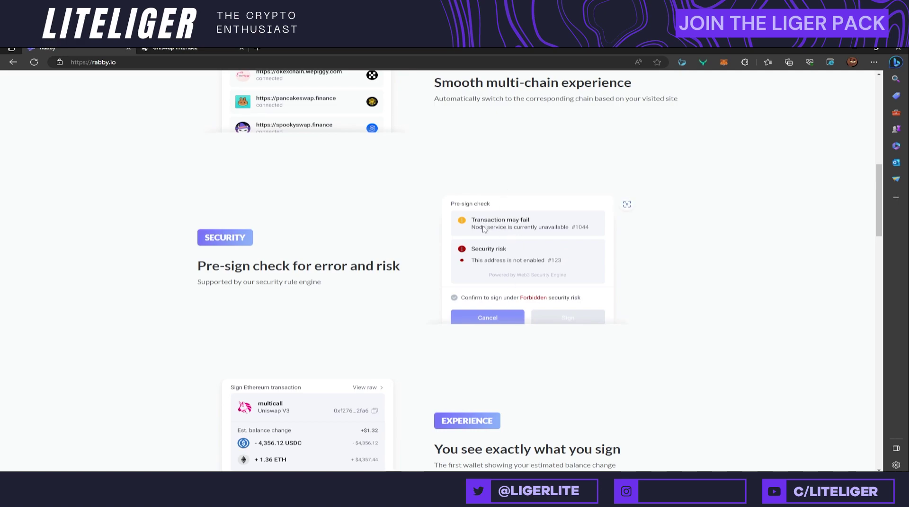
{"action": "scroll", "coordinate": [481, 236], "scroll_direction": "down", "scroll_amount": 5}
{"action": "scroll", "coordinate": [479, 241], "scroll_direction": "up", "scroll_amount": 1}
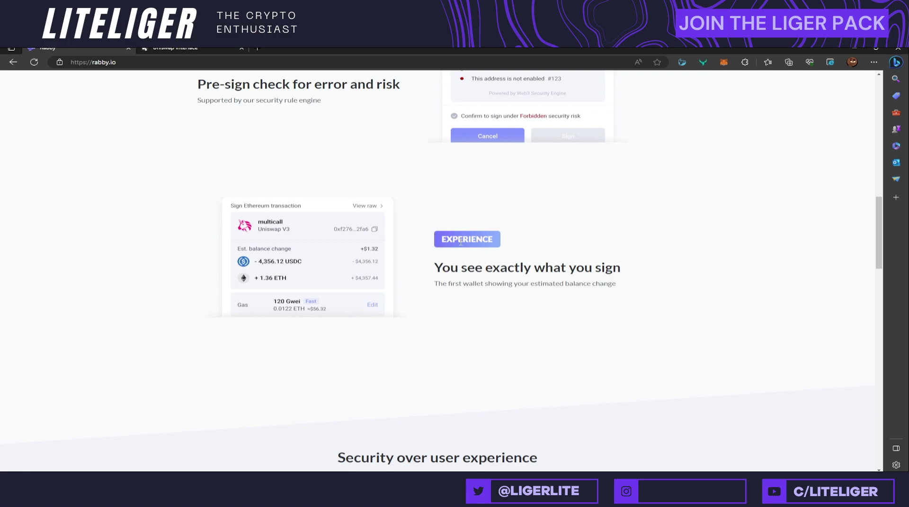
{"action": "scroll", "coordinate": [461, 242], "scroll_direction": "down", "scroll_amount": 5}
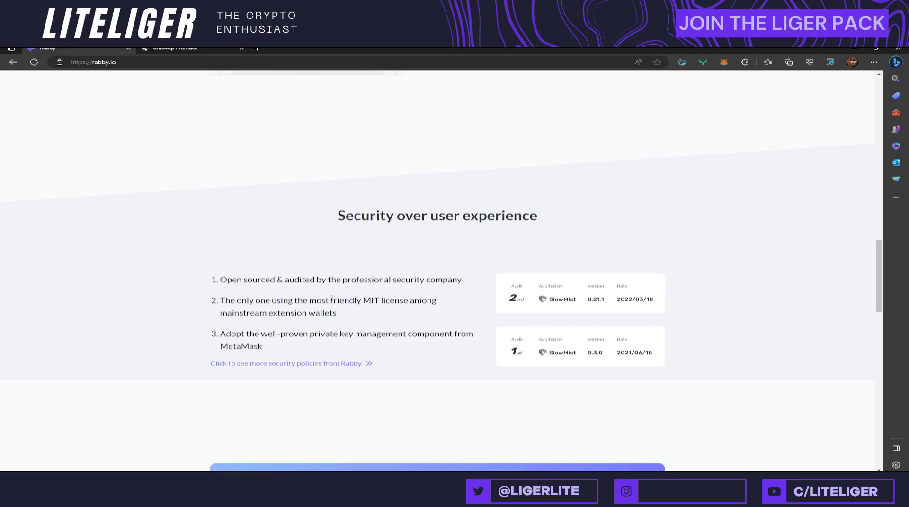
Highlight the phrase 'MIT license' in the licence point, then clear the highlight
{"action": "double_click", "coordinate": [372, 300]}
{"action": "left_click_drag", "start_coordinate": [389, 310], "coordinate": [410, 303]}
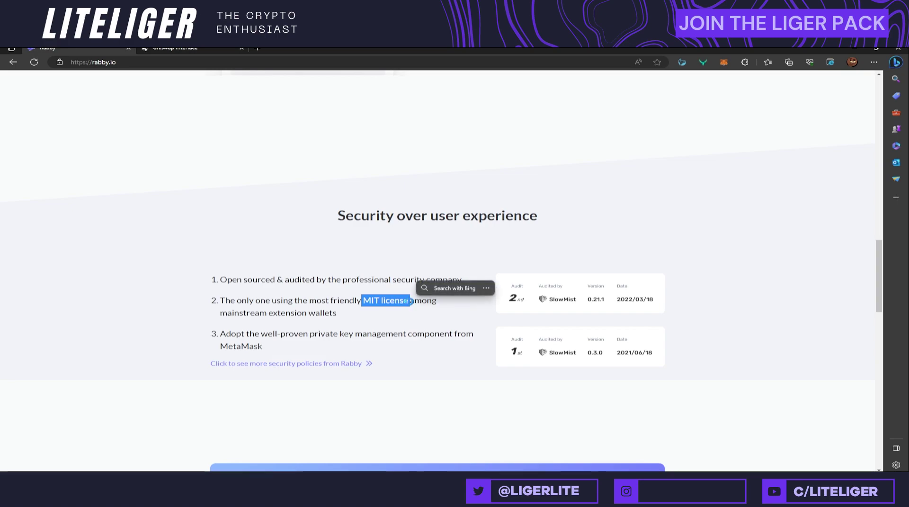
{"action": "left_click", "coordinate": [397, 321]}
Scroll through the supported chains and signing modes, then close the Edge window
{"action": "scroll", "coordinate": [426, 320], "scroll_direction": "down", "scroll_amount": 5}
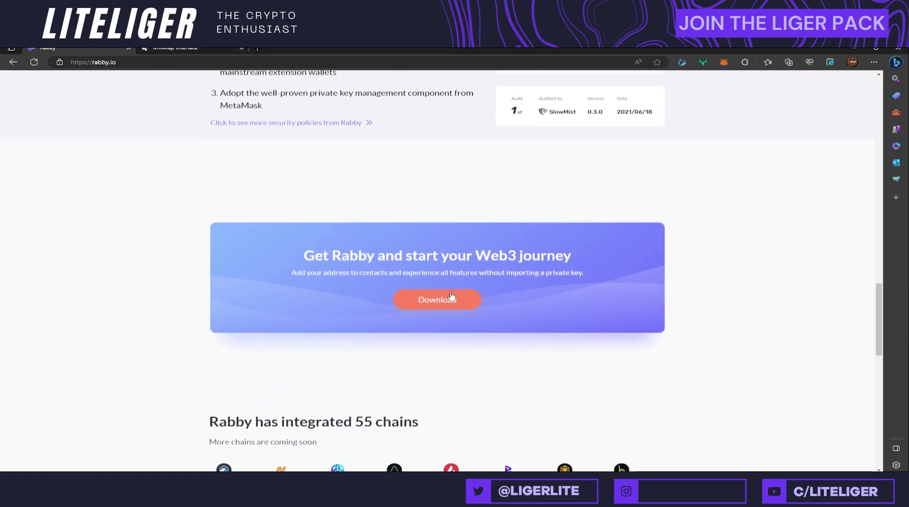
{"action": "scroll", "coordinate": [459, 249], "scroll_direction": "down", "scroll_amount": 4}
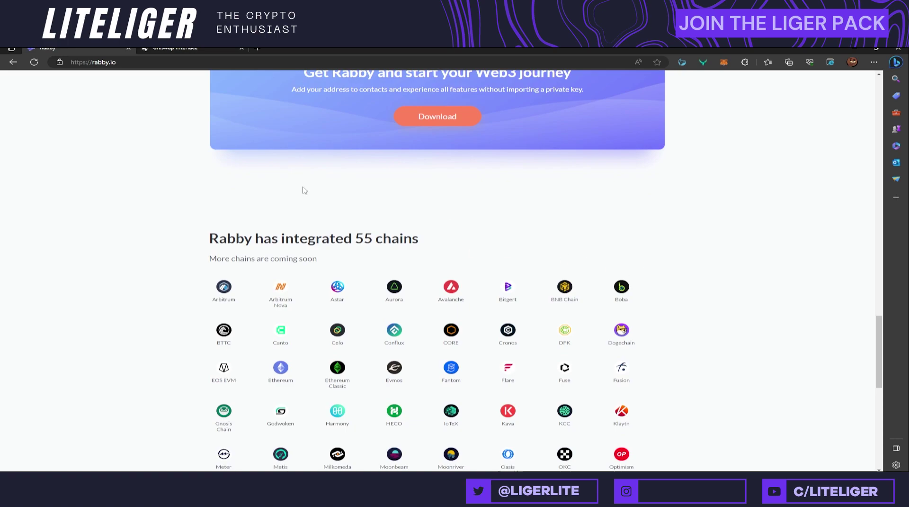
{"action": "scroll", "coordinate": [411, 232], "scroll_direction": "down", "scroll_amount": 3}
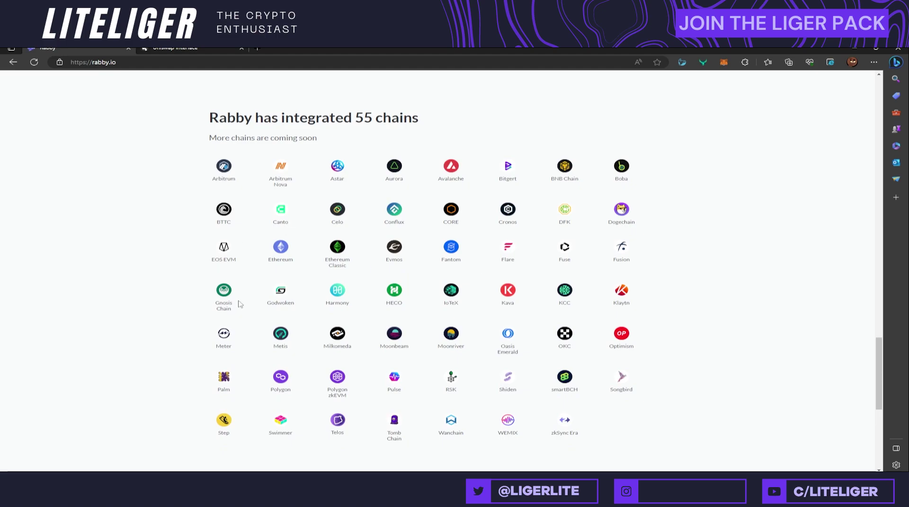
{"action": "scroll", "coordinate": [240, 304], "scroll_direction": "down", "scroll_amount": 4}
{"action": "scroll", "coordinate": [241, 301], "scroll_direction": "down", "scroll_amount": 3}
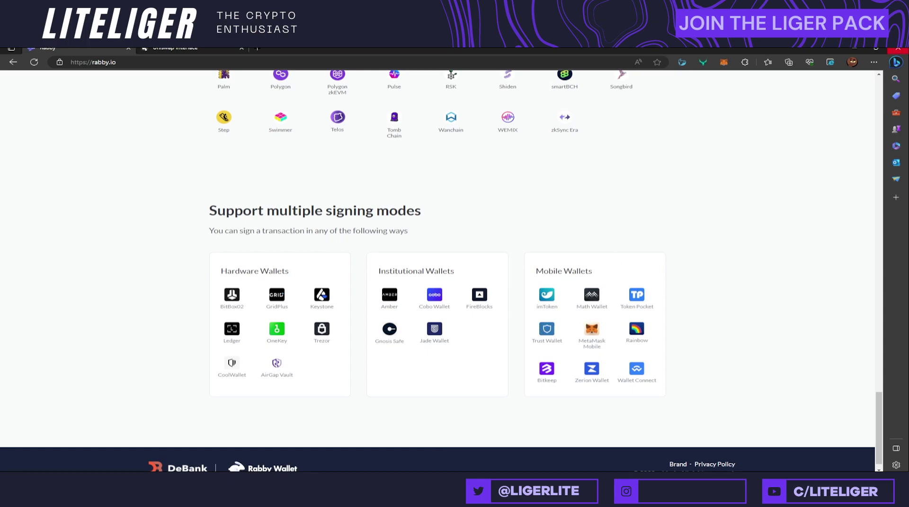
{"action": "left_click", "coordinate": [855, 48]}
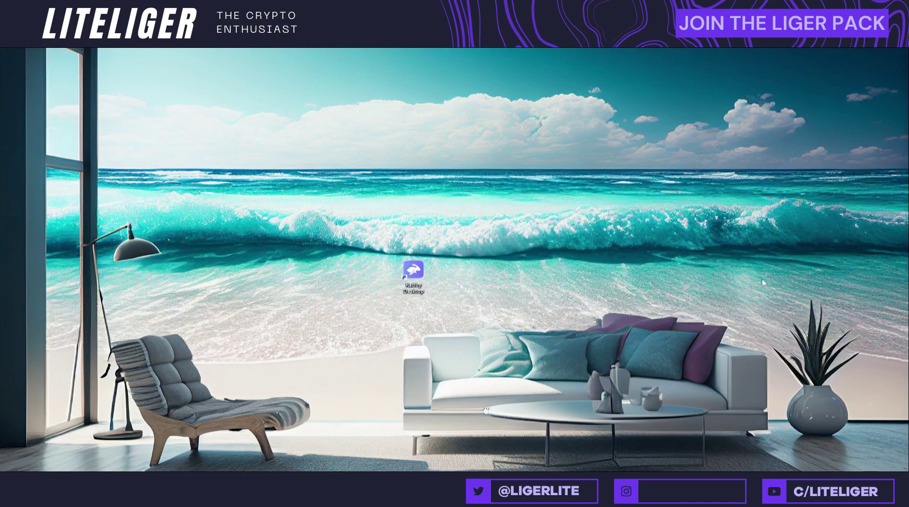
Launch Rabby Desktop, enlarge its window slightly, and filter the $3,120.54 portfolio to Ethereum assets
{"action": "double_click", "coordinate": [425, 282]}
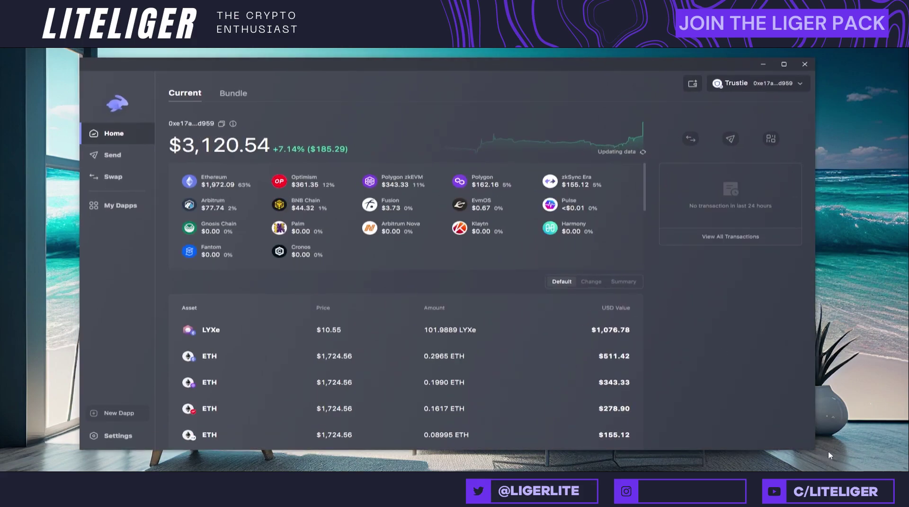
{"action": "left_click_drag", "start_coordinate": [814, 448], "coordinate": [843, 457]}
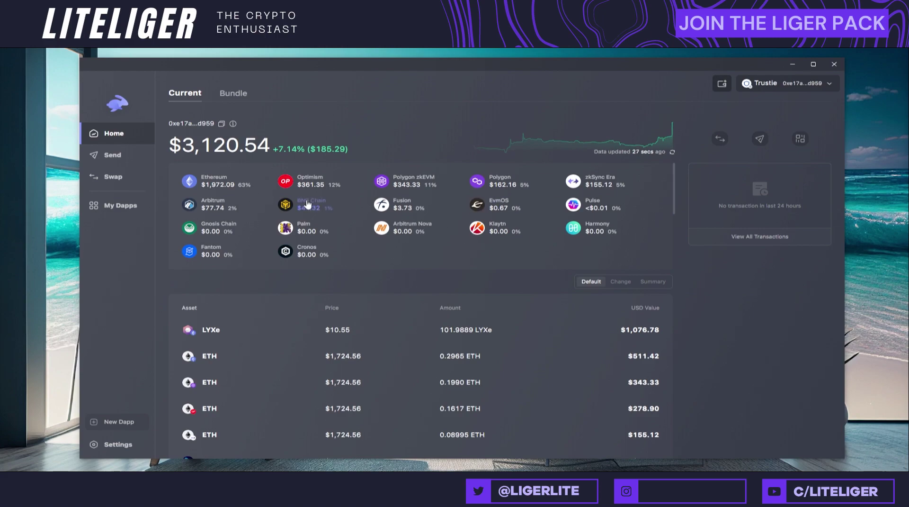
{"action": "left_click", "coordinate": [225, 186]}
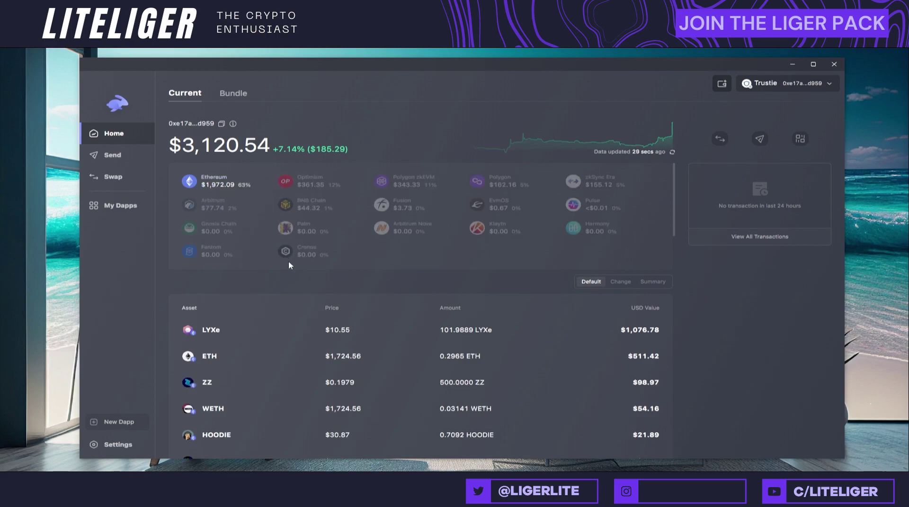
Scroll the asset list and open, then close, the Bind Dapp dialog for the LIDO position
{"action": "scroll", "coordinate": [317, 319], "scroll_direction": "down", "scroll_amount": 5}
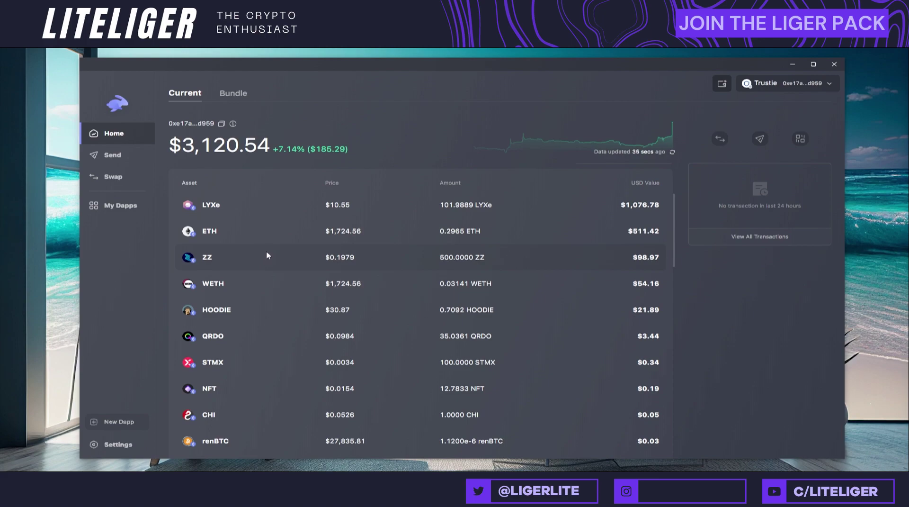
{"action": "scroll", "coordinate": [298, 275], "scroll_direction": "up", "scroll_amount": 1}
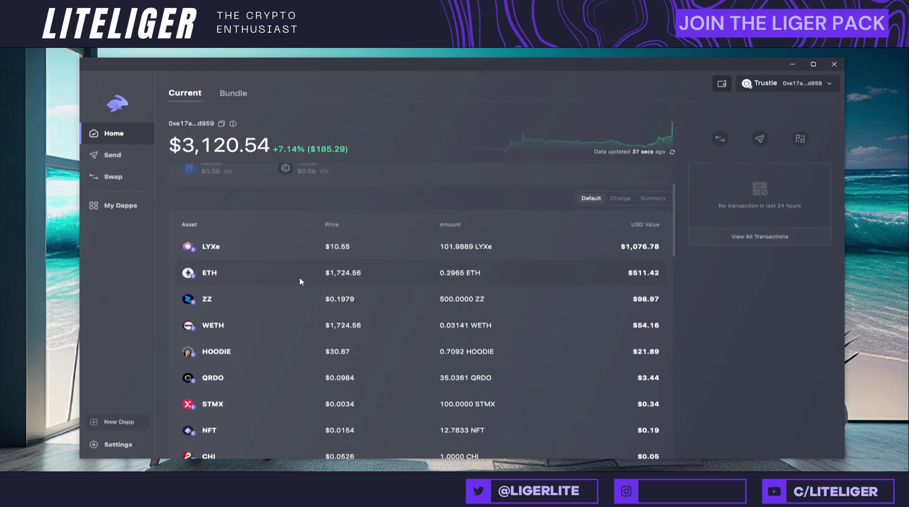
{"action": "scroll", "coordinate": [285, 289], "scroll_direction": "down", "scroll_amount": 1}
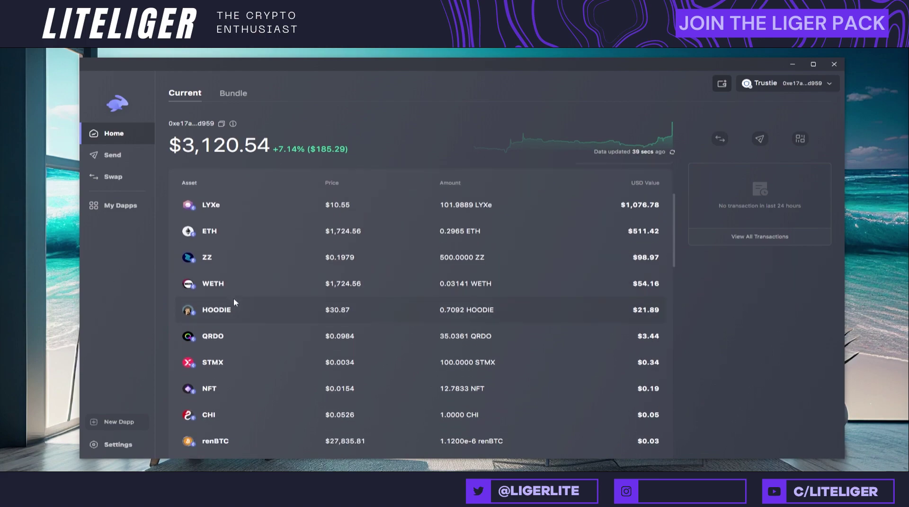
{"action": "scroll", "coordinate": [275, 302], "scroll_direction": "down", "scroll_amount": 4}
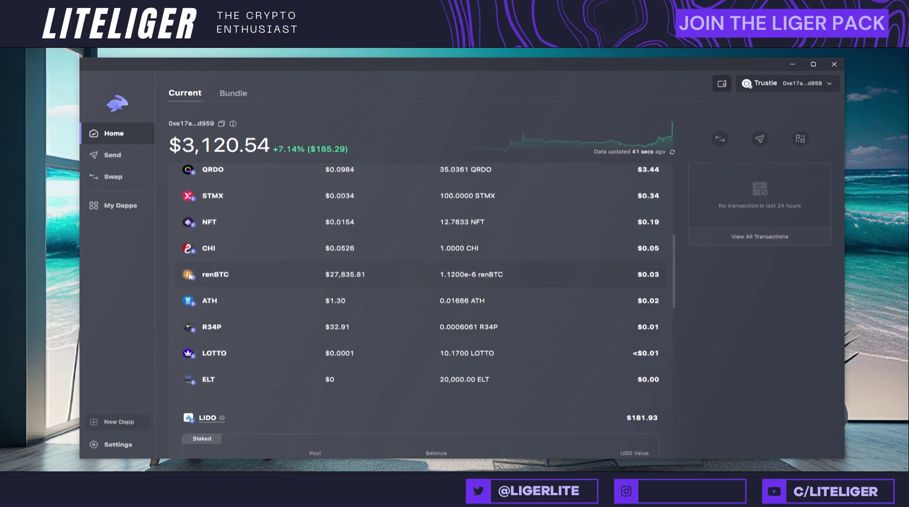
{"action": "scroll", "coordinate": [230, 296], "scroll_direction": "down", "scroll_amount": 5}
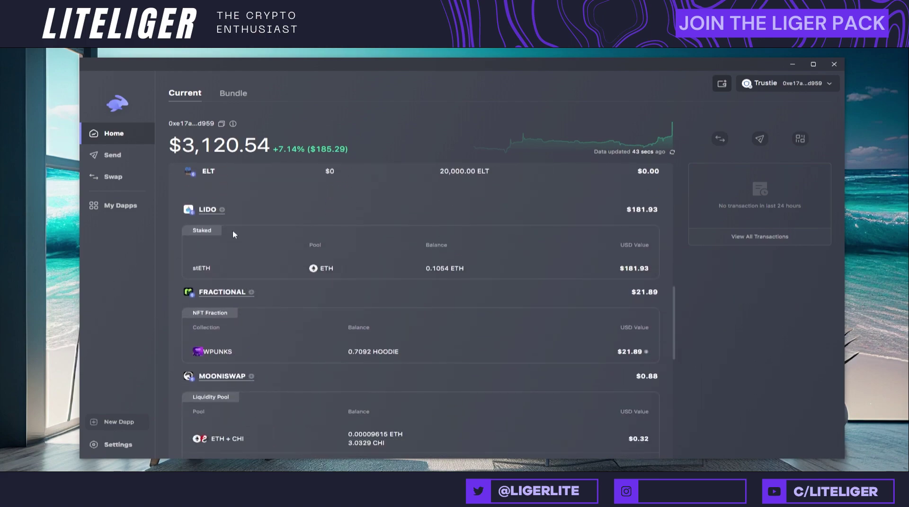
{"action": "left_click", "coordinate": [222, 210]}
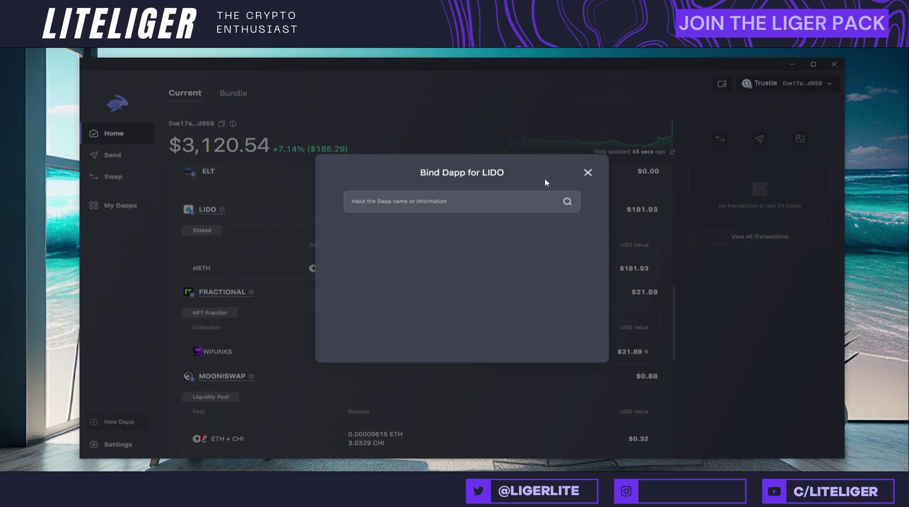
{"action": "left_click", "coordinate": [589, 173]}
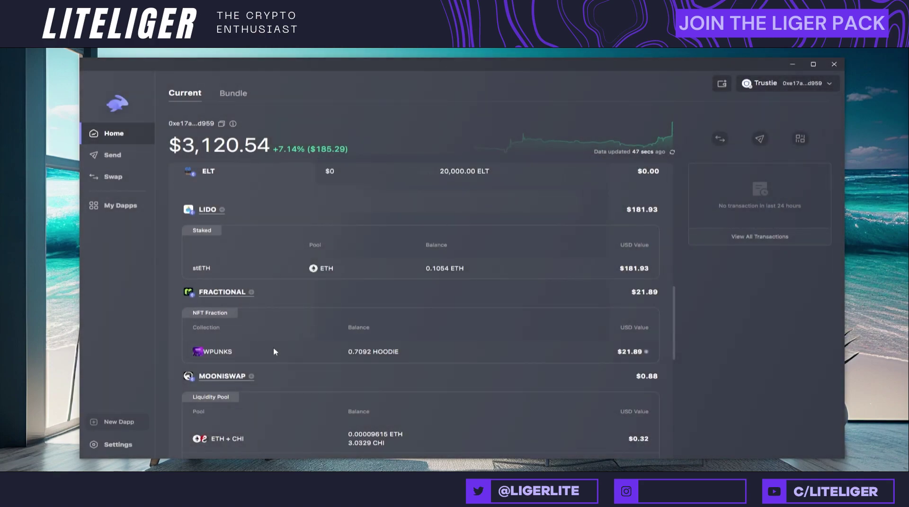
Browse the rest of the asset list and switch to the Bundle addresses view
{"action": "scroll", "coordinate": [346, 292], "scroll_direction": "down", "scroll_amount": 4}
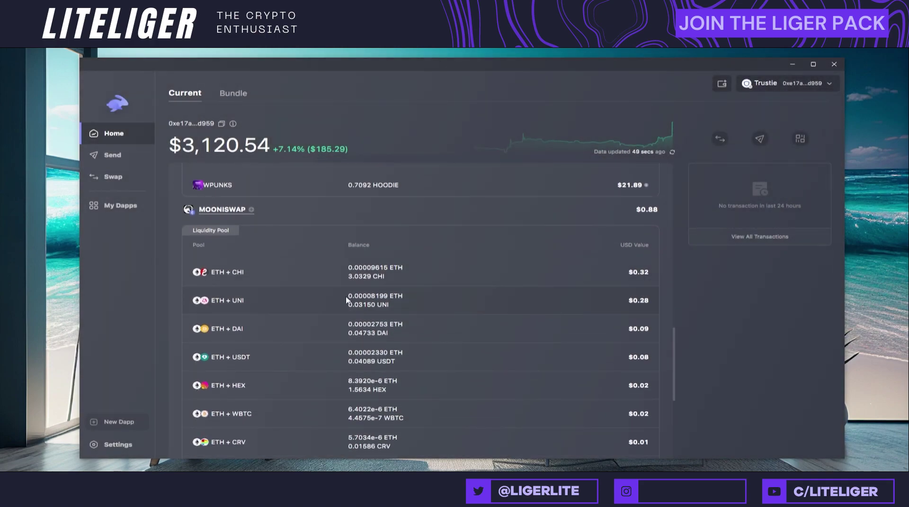
{"action": "scroll", "coordinate": [389, 265], "scroll_direction": "down", "scroll_amount": 5}
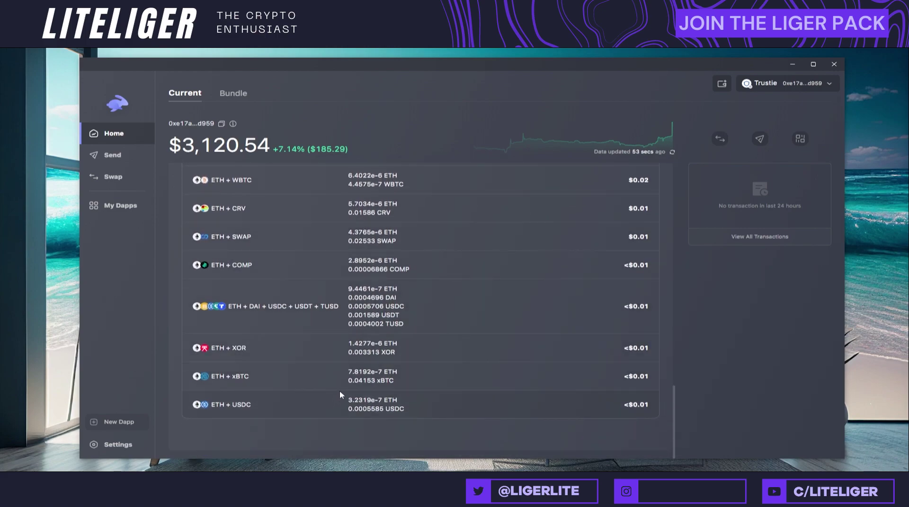
{"action": "scroll", "coordinate": [357, 323], "scroll_direction": "up", "scroll_amount": 8}
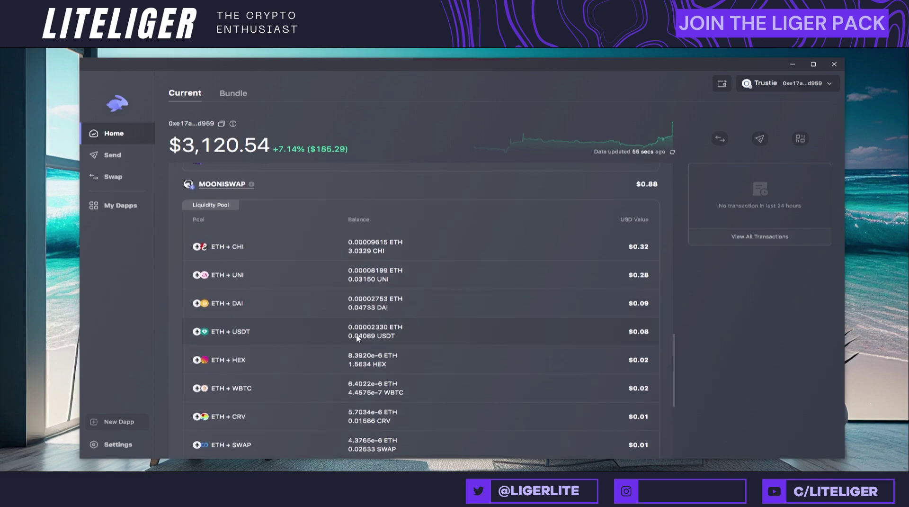
{"action": "scroll", "coordinate": [357, 334], "scroll_direction": "up", "scroll_amount": 1}
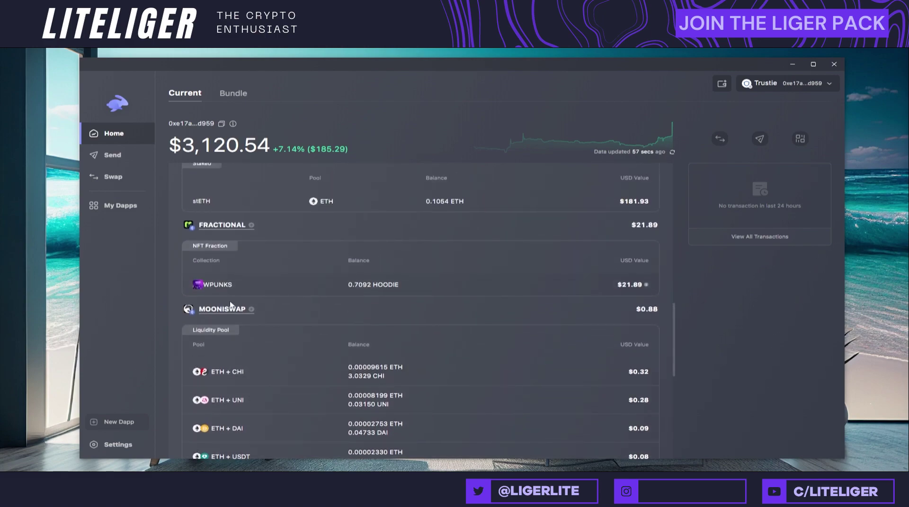
{"action": "scroll", "coordinate": [332, 328], "scroll_direction": "up", "scroll_amount": 15}
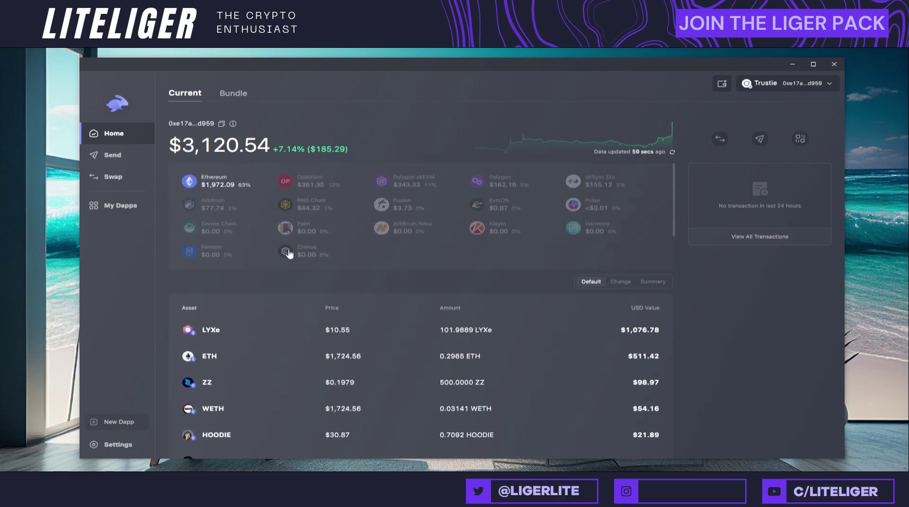
{"action": "scroll", "coordinate": [314, 235], "scroll_direction": "down", "scroll_amount": 15}
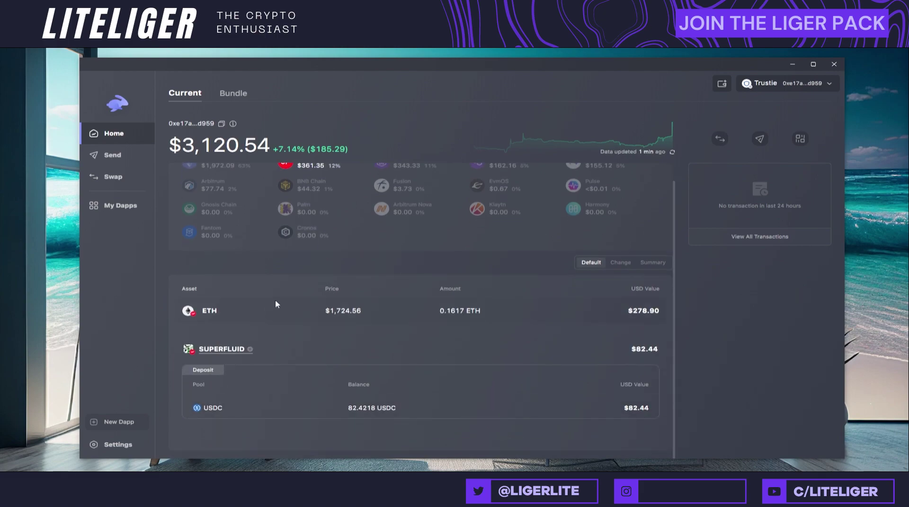
{"action": "scroll", "coordinate": [290, 283], "scroll_direction": "up", "scroll_amount": 1}
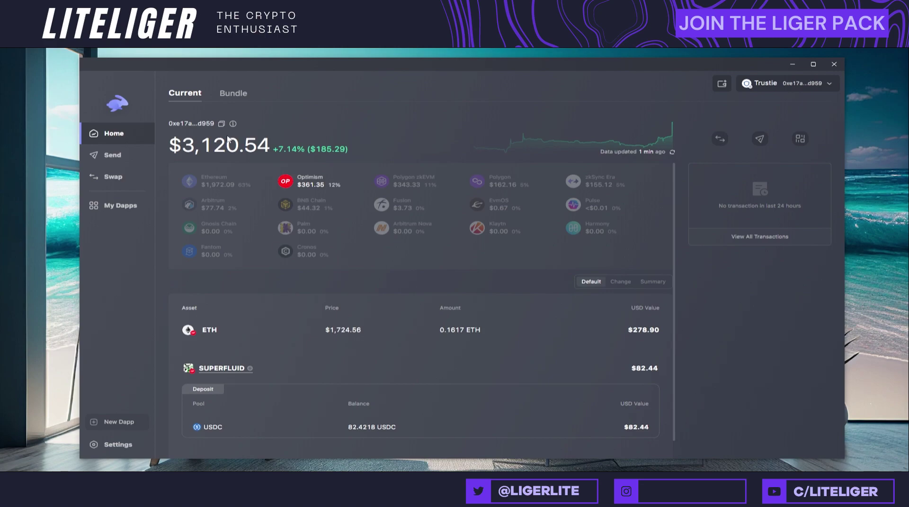
{"action": "left_click", "coordinate": [234, 93]}
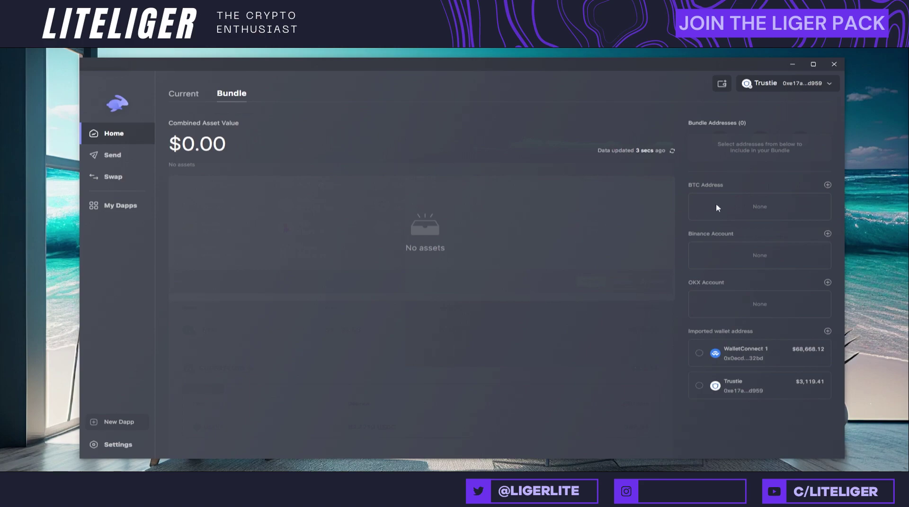
Preview the Binance, BTC and OKX add-account forms, then return to the Current portfolio
{"action": "left_click", "coordinate": [827, 233]}
{"action": "left_click", "coordinate": [695, 137]}
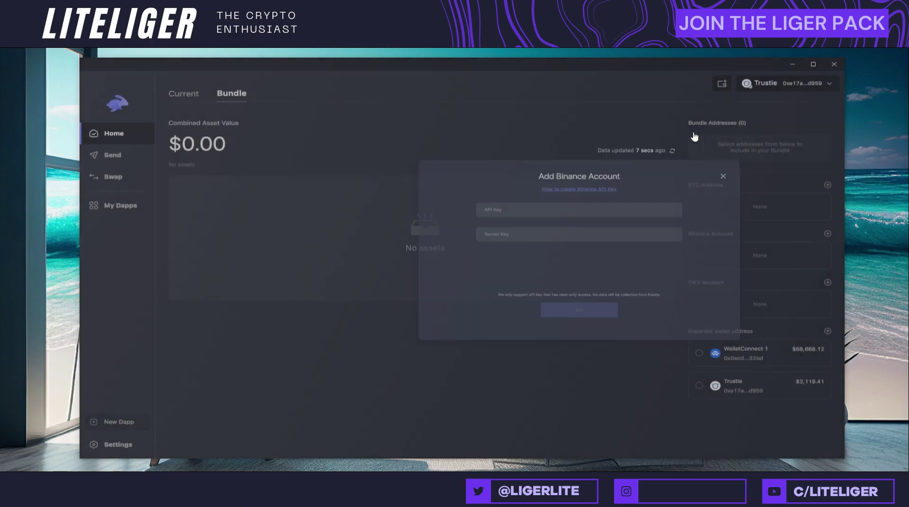
{"action": "left_click", "coordinate": [828, 185]}
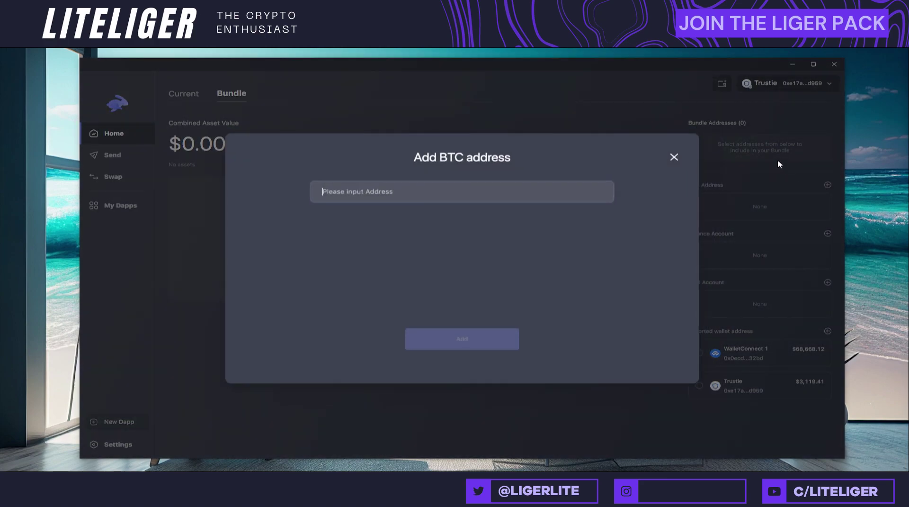
{"action": "left_click", "coordinate": [675, 158]}
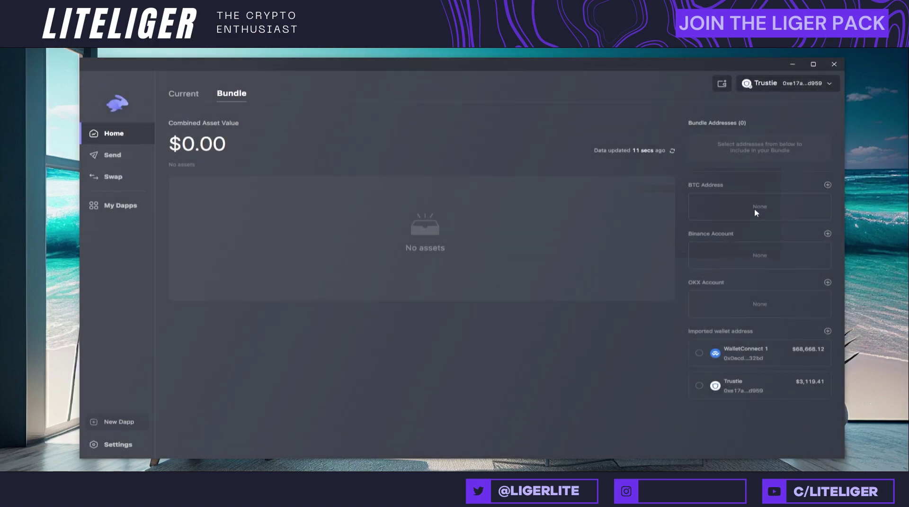
{"action": "left_click", "coordinate": [826, 284]}
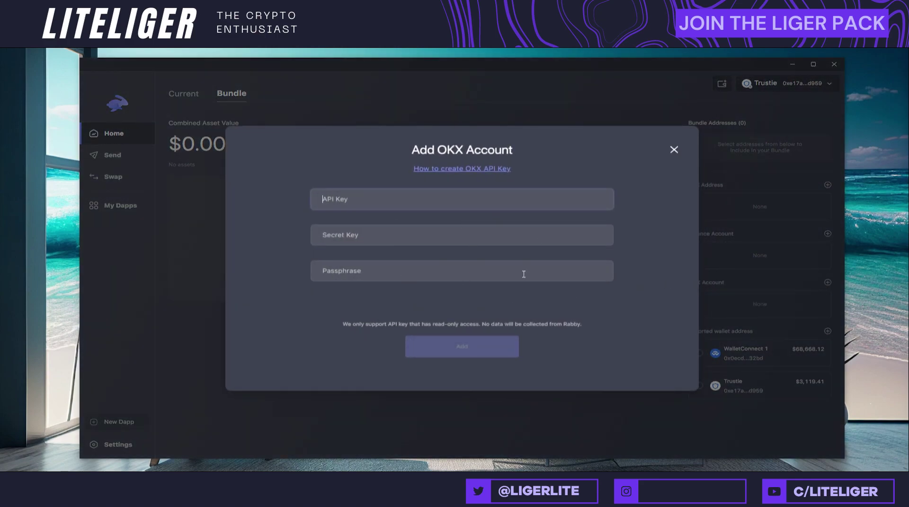
{"action": "left_click", "coordinate": [674, 151]}
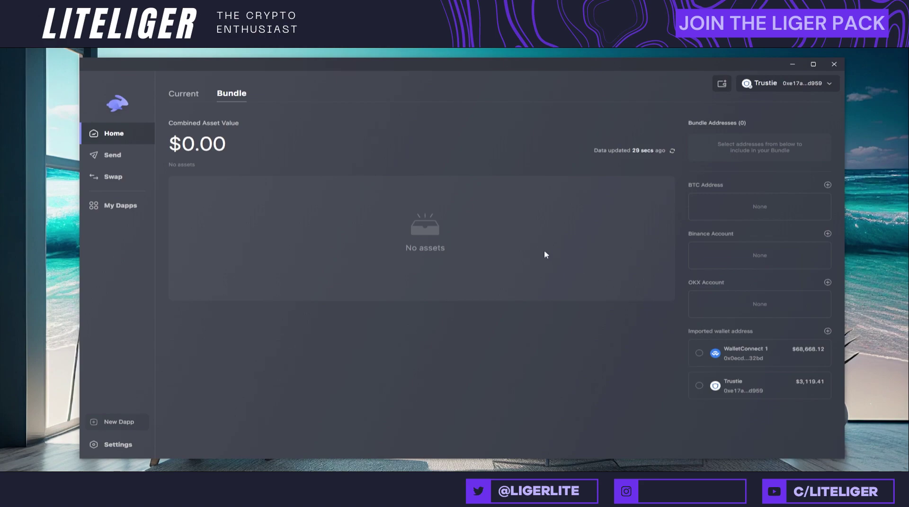
{"action": "left_click", "coordinate": [184, 96]}
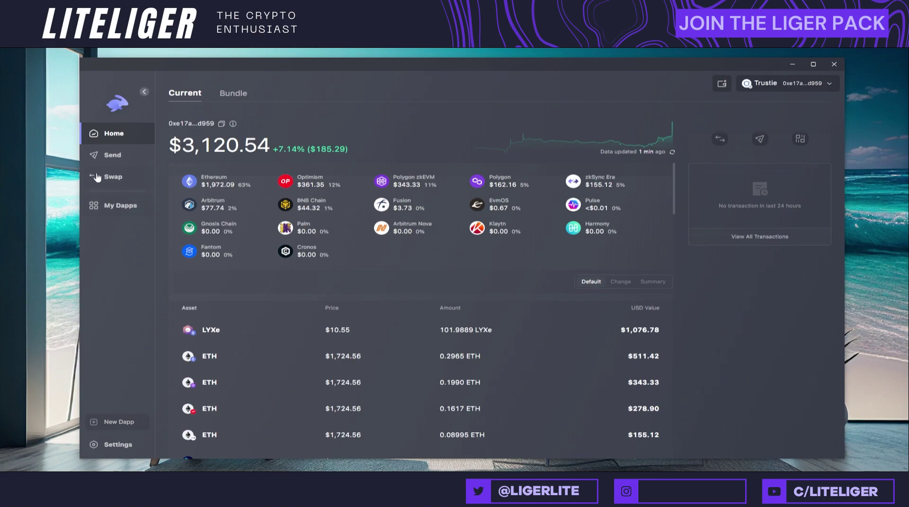
Set up a swap of the full 0.7092 HOODIE balance into WETH via 0x and request approval
{"action": "left_click", "coordinate": [135, 176]}
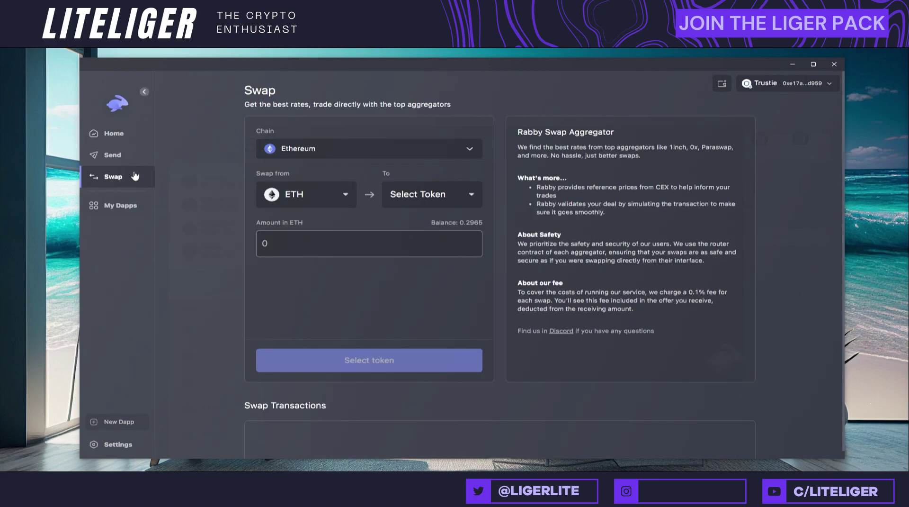
{"action": "left_click", "coordinate": [318, 198]}
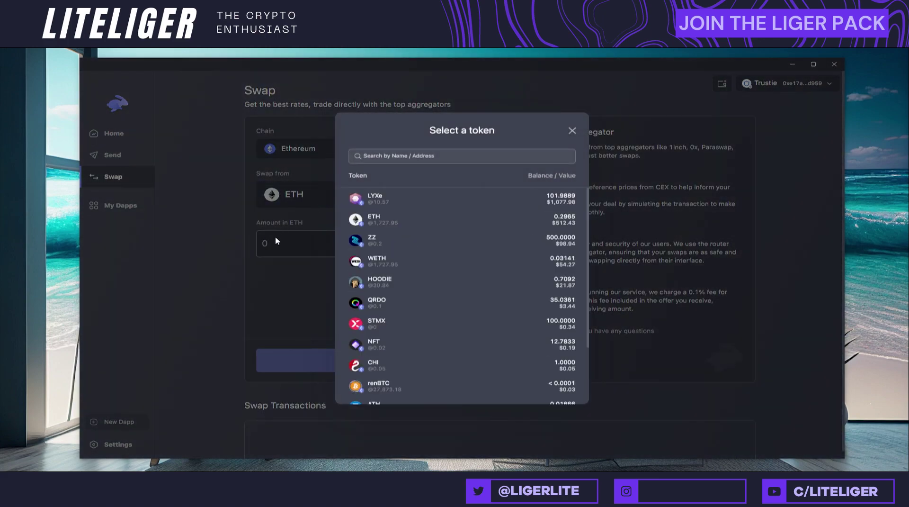
{"action": "left_click", "coordinate": [377, 282]}
{"action": "left_click", "coordinate": [441, 205]}
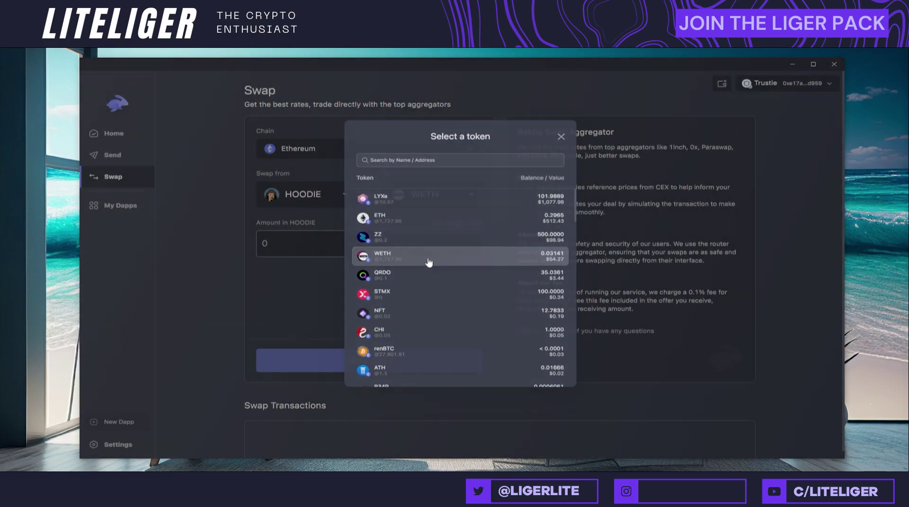
{"action": "left_click", "coordinate": [430, 262]}
{"action": "left_click", "coordinate": [469, 223]}
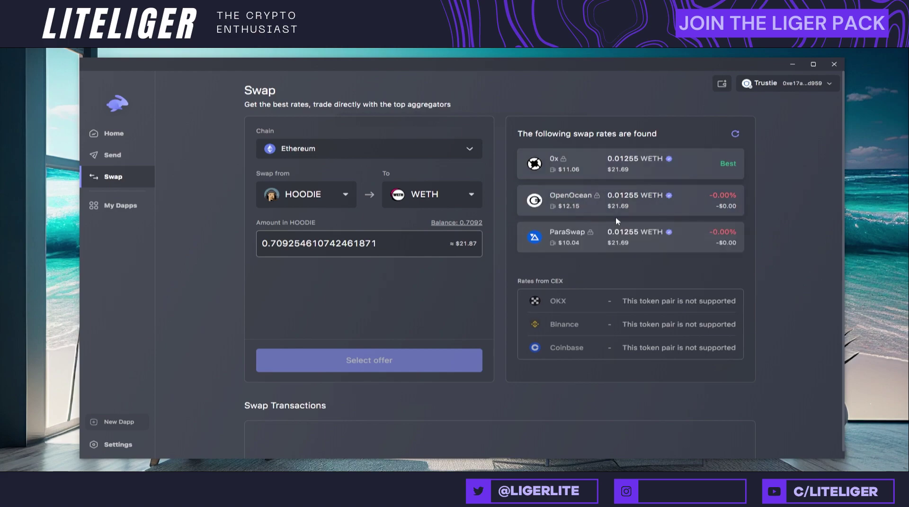
{"action": "left_click", "coordinate": [636, 174]}
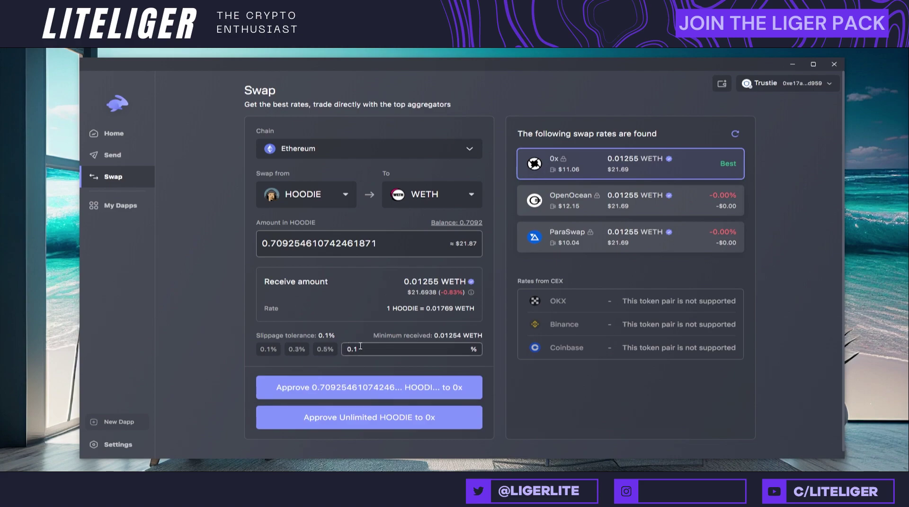
{"action": "left_click", "coordinate": [392, 387]}
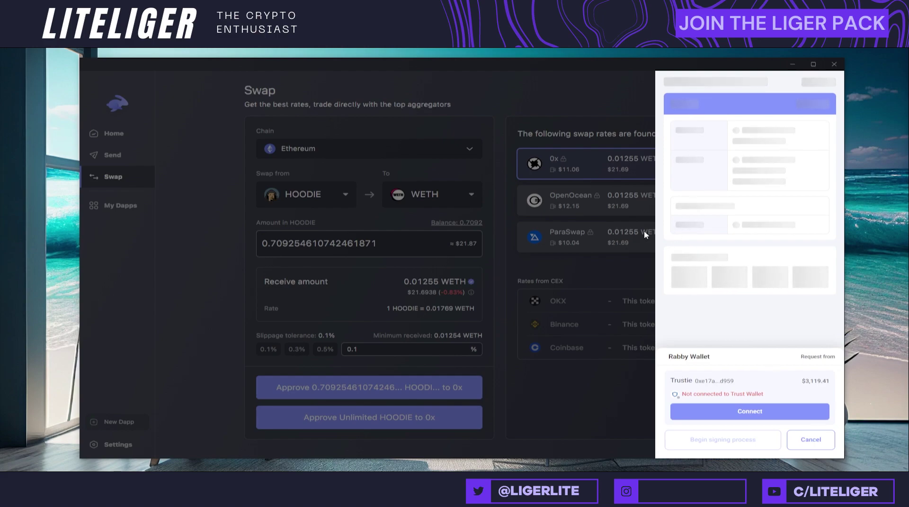
Connect Trust Wallet, pick Standard gas, and sign the HOODIE approval on the phone
{"action": "left_click", "coordinate": [752, 412]}
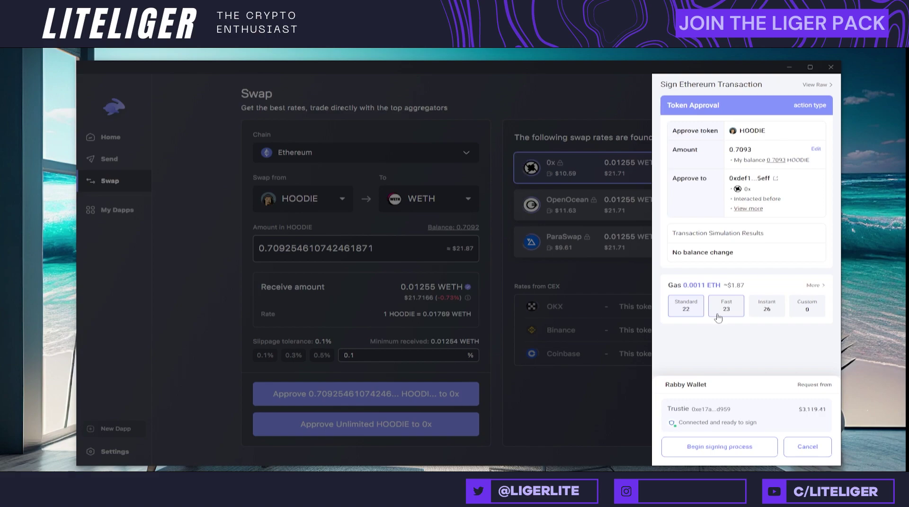
{"action": "left_click", "coordinate": [690, 313]}
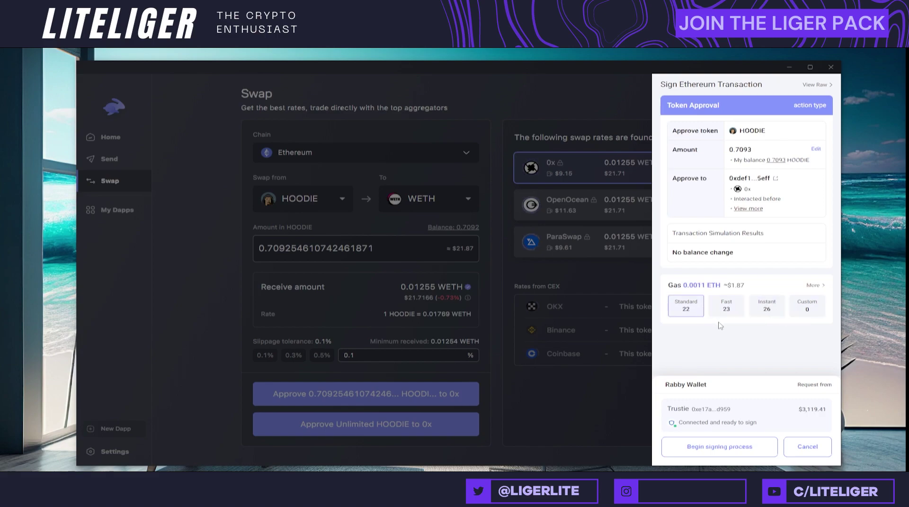
{"action": "left_click", "coordinate": [737, 448]}
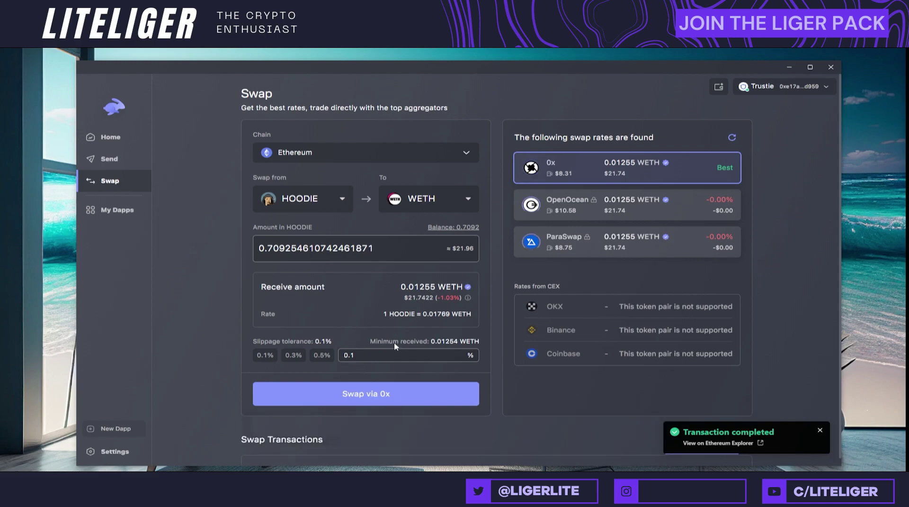
Submit the HOODIE-to-WETH swap via 0x and send it to the phone for signing
{"action": "left_click", "coordinate": [376, 399]}
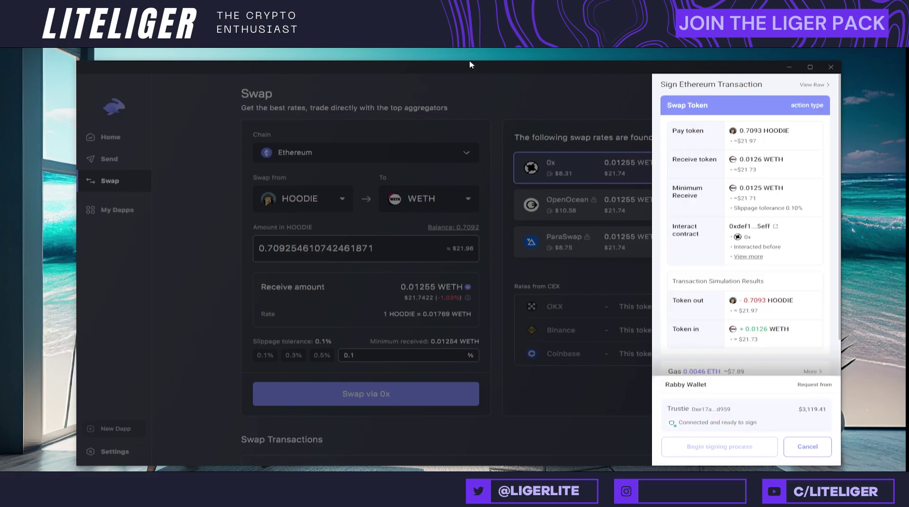
{"action": "left_click_drag", "start_coordinate": [458, 64], "coordinate": [435, 60]}
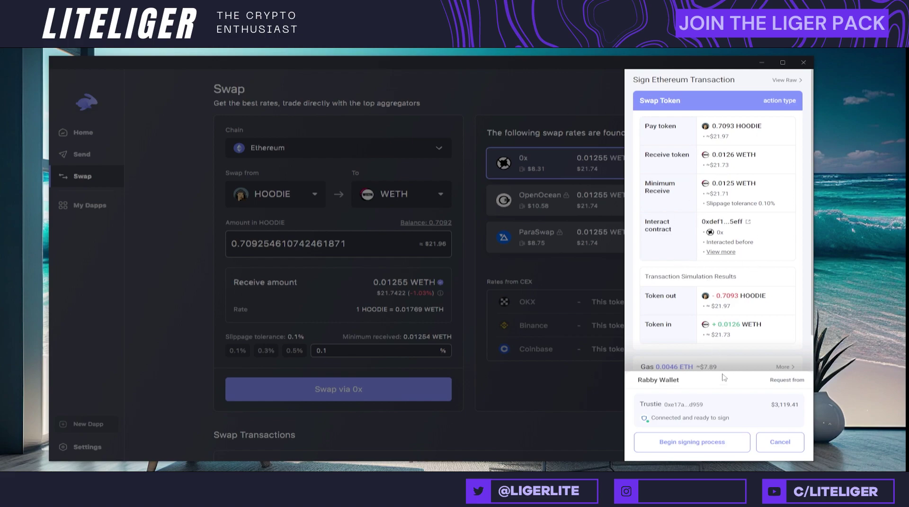
{"action": "scroll", "coordinate": [727, 376], "scroll_direction": "down", "scroll_amount": 2}
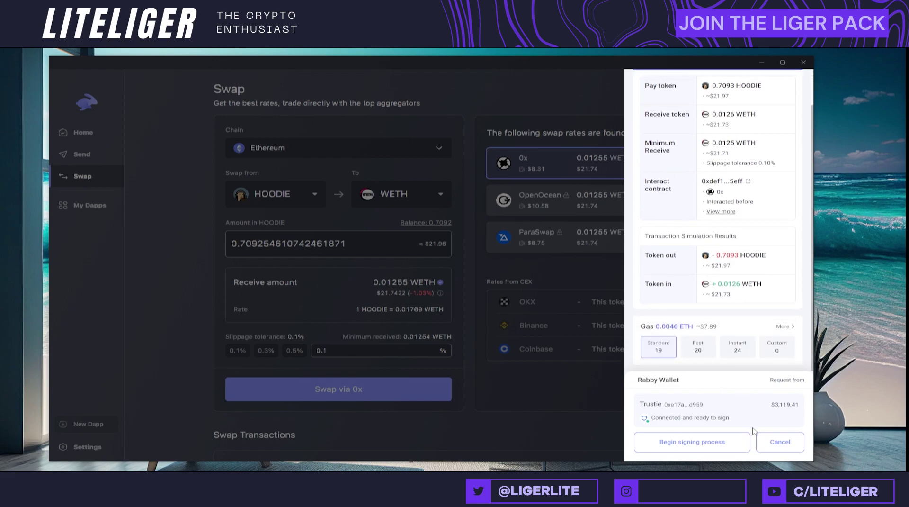
{"action": "left_click", "coordinate": [735, 444]}
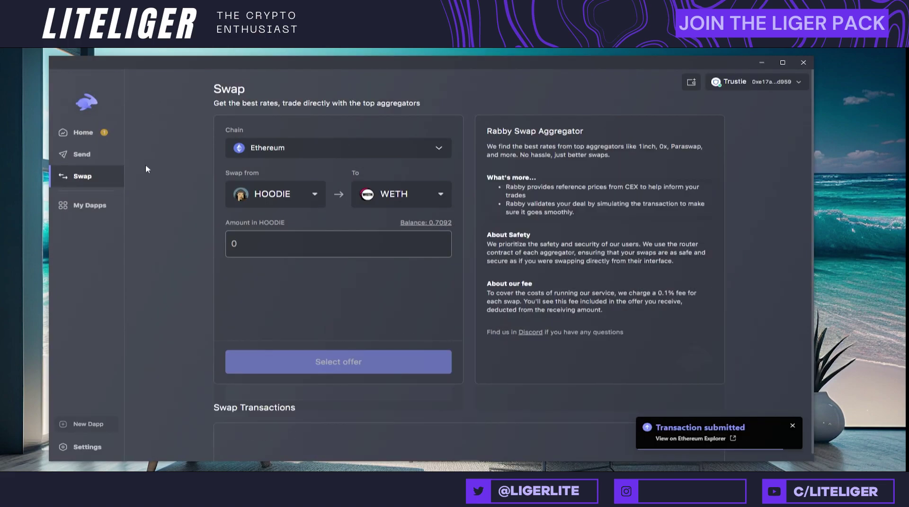
View the submitted swap on Ethereum Explorer, then return to the Home portfolio
{"action": "scroll", "coordinate": [390, 271], "scroll_direction": "down", "scroll_amount": 2}
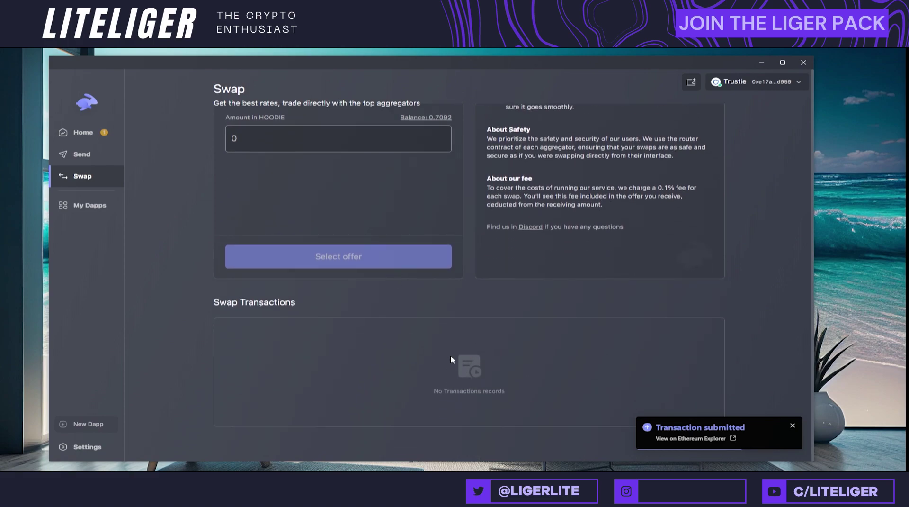
{"action": "left_click", "coordinate": [691, 438]}
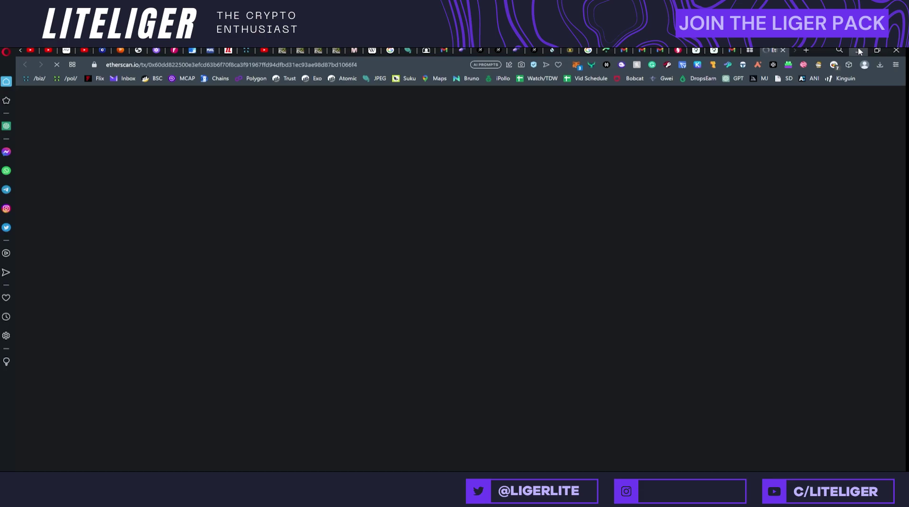
{"action": "left_click", "coordinate": [858, 49]}
{"action": "scroll", "coordinate": [472, 249], "scroll_direction": "up", "scroll_amount": 2}
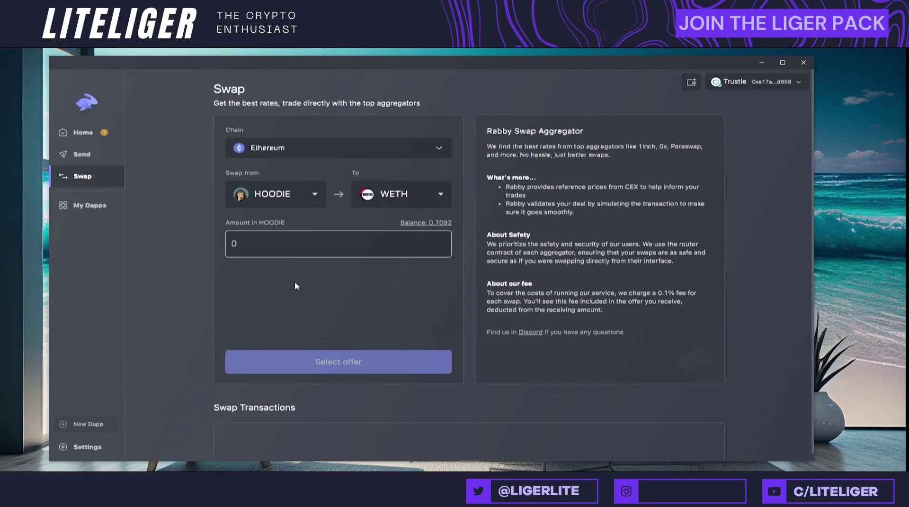
{"action": "left_click", "coordinate": [105, 134]}
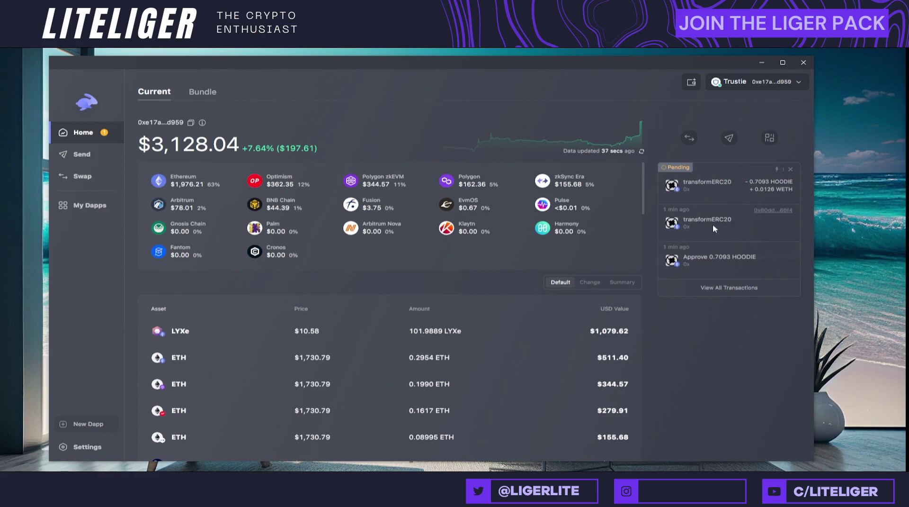
Glance at the Send form, return Home, and preview the Safe form under Add an Address
{"action": "left_click", "coordinate": [81, 155]}
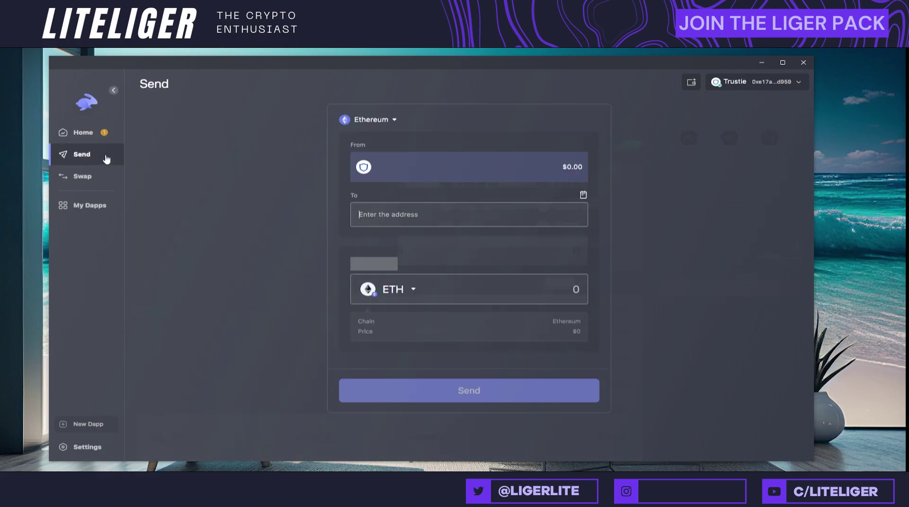
{"action": "left_click", "coordinate": [79, 138]}
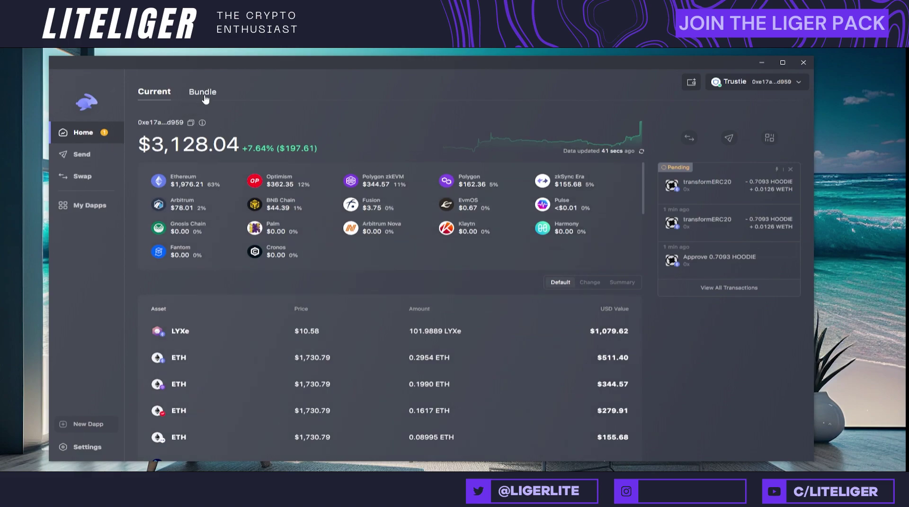
{"action": "left_click", "coordinate": [692, 83]}
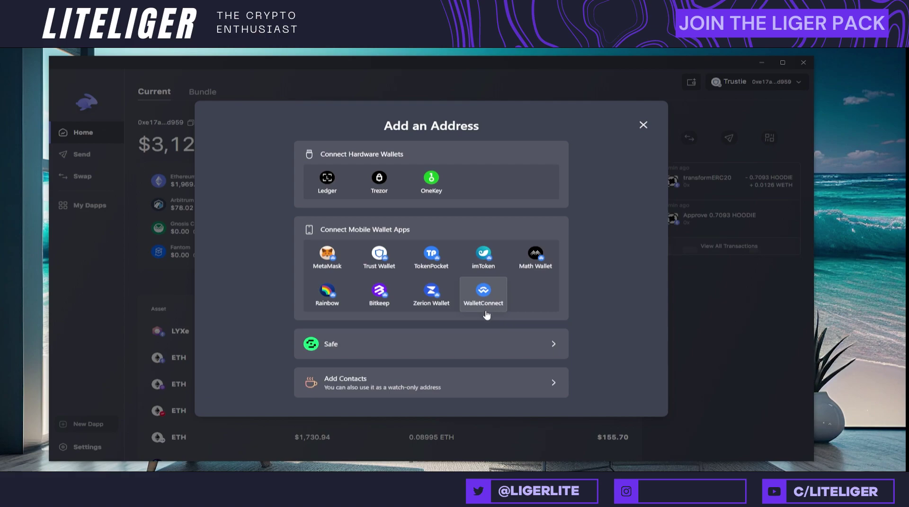
{"action": "left_click", "coordinate": [466, 338]}
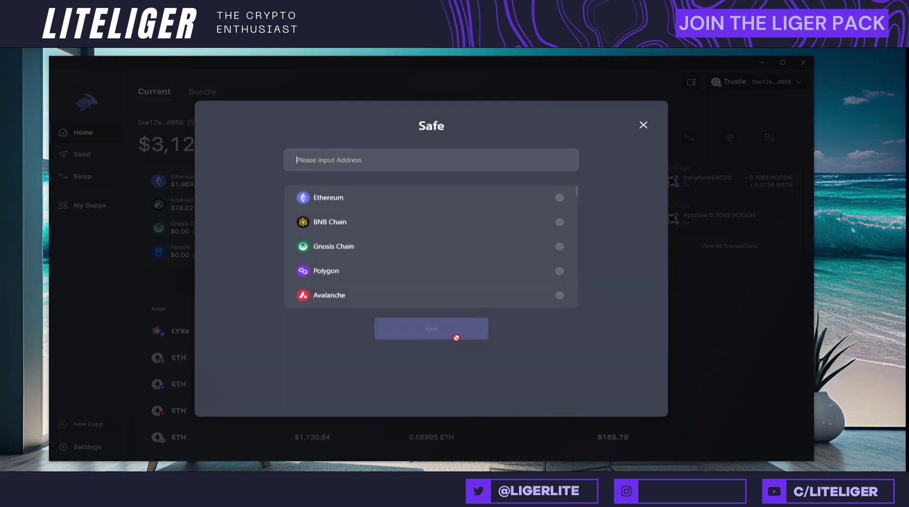
{"action": "left_click", "coordinate": [641, 126]}
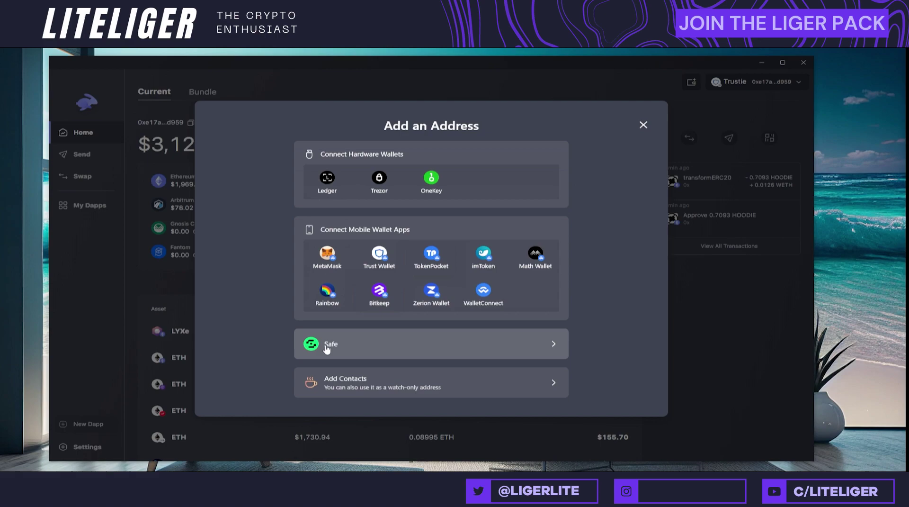
Preview the Add Contacts form, close the address options, and go to My Dapps
{"action": "left_click", "coordinate": [393, 384]}
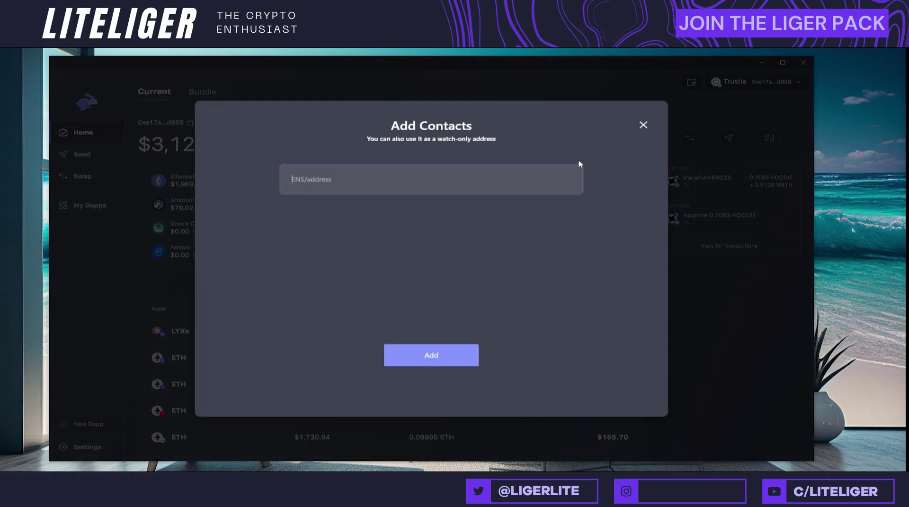
{"action": "left_click", "coordinate": [643, 125]}
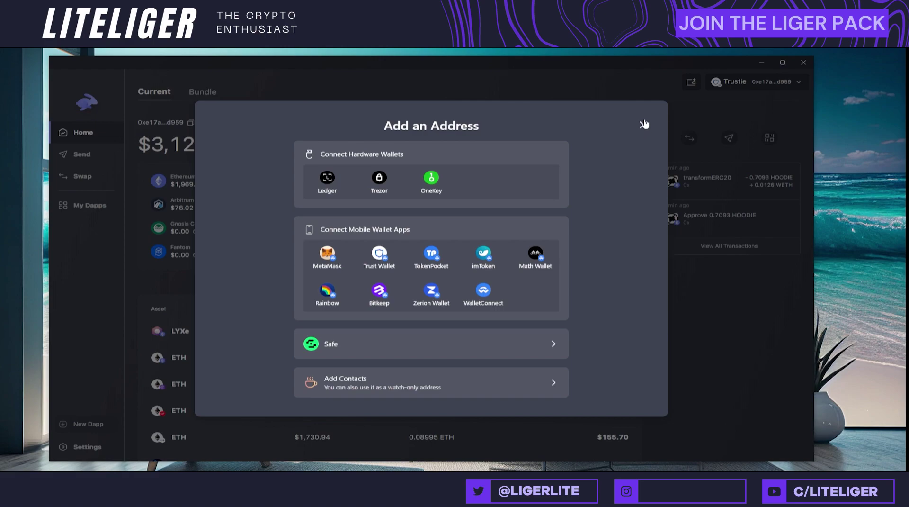
{"action": "left_click", "coordinate": [644, 124]}
{"action": "left_click", "coordinate": [87, 205]}
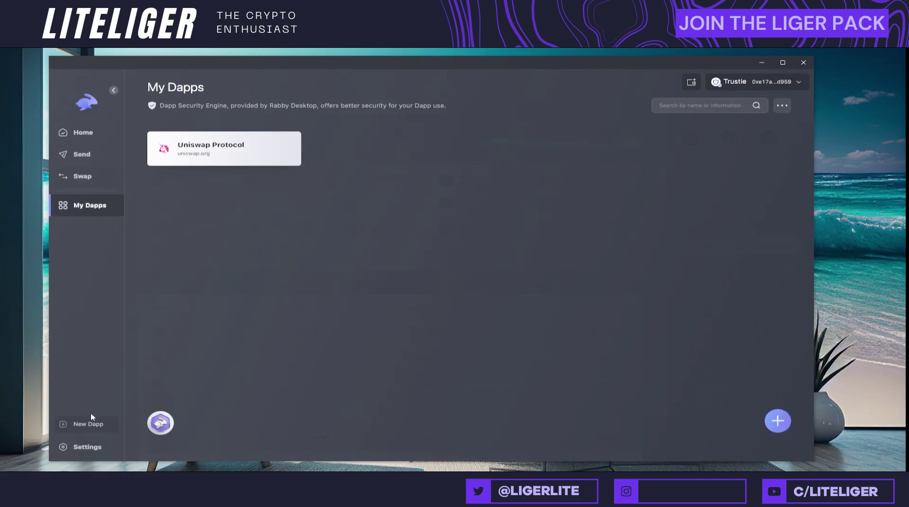
Browse the Add Dapp dialog's domain, ENS and local-file options, then close it
{"action": "left_click", "coordinate": [89, 424]}
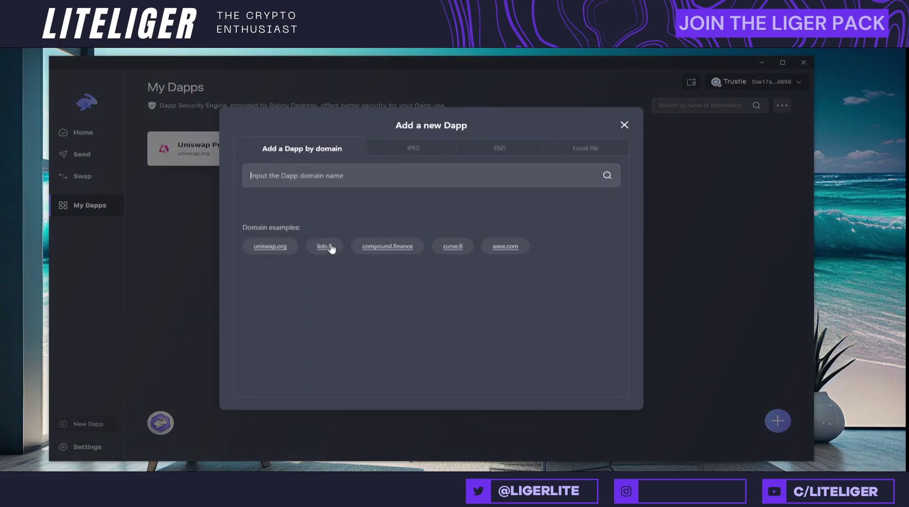
{"action": "left_click", "coordinate": [424, 152]}
{"action": "left_click", "coordinate": [521, 155]}
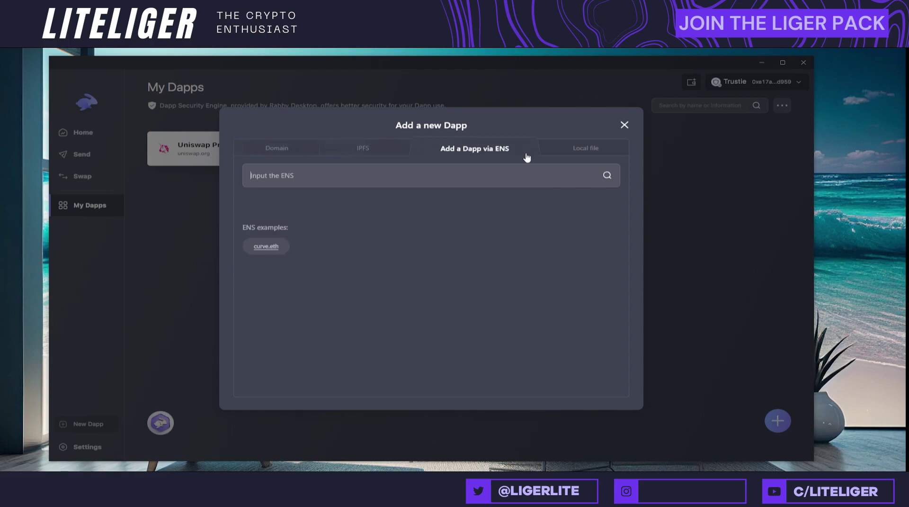
{"action": "left_click", "coordinate": [596, 154]}
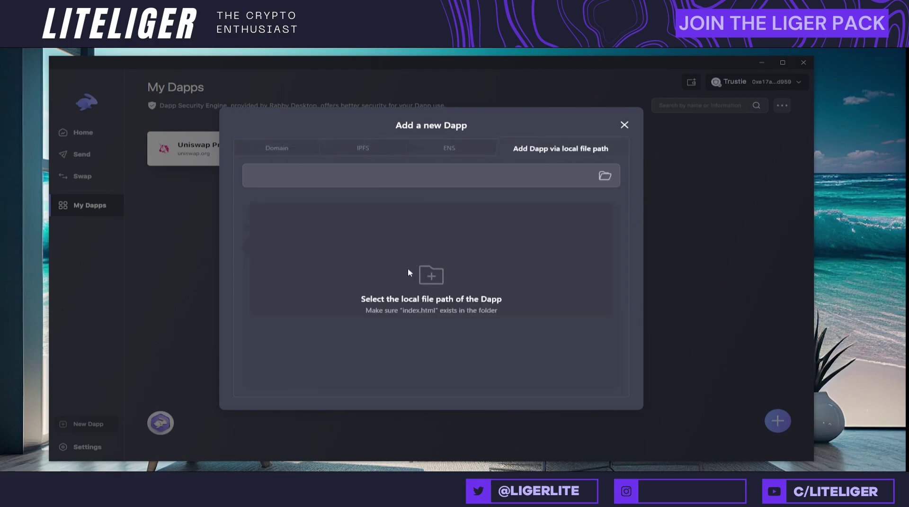
{"action": "left_click", "coordinate": [275, 149]}
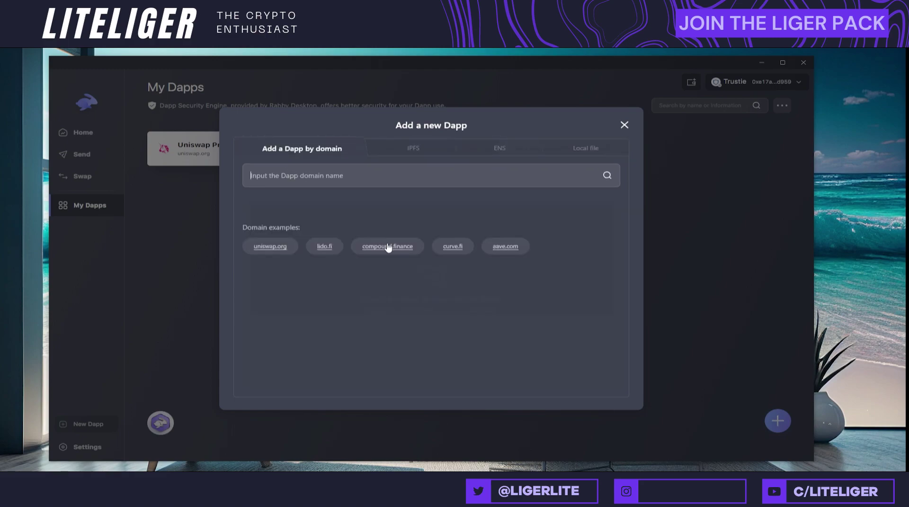
{"action": "left_click", "coordinate": [625, 125]}
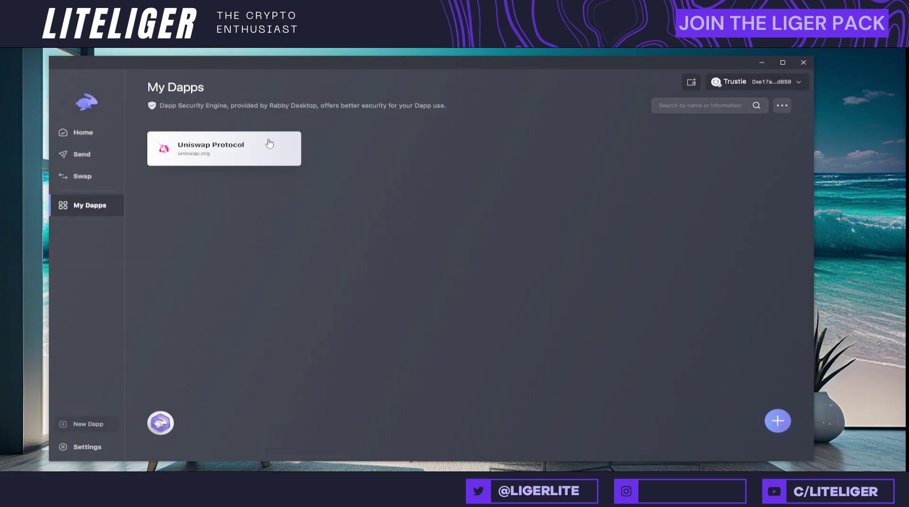
Launch the Uniswap Protocol app and choose OP as the token to receive
{"action": "left_click", "coordinate": [164, 149]}
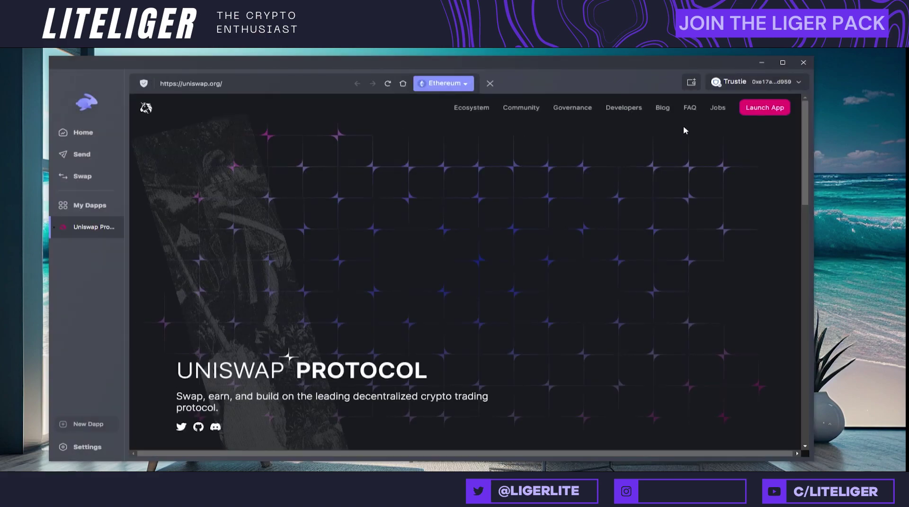
{"action": "left_click", "coordinate": [763, 108]}
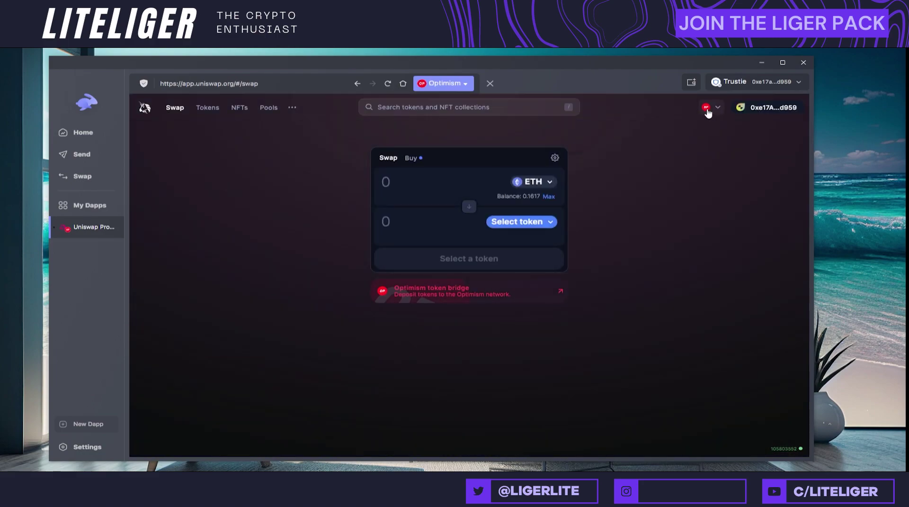
{"action": "left_click", "coordinate": [751, 110]}
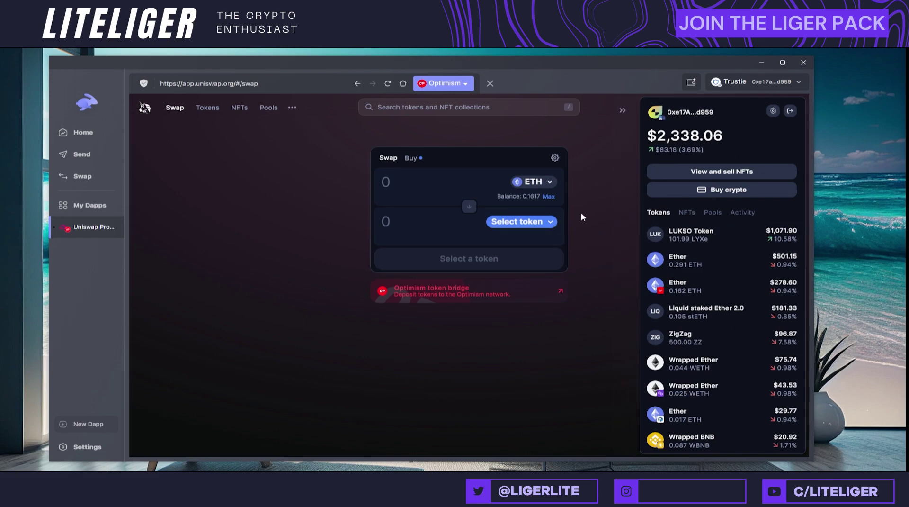
{"action": "left_click", "coordinate": [524, 220]}
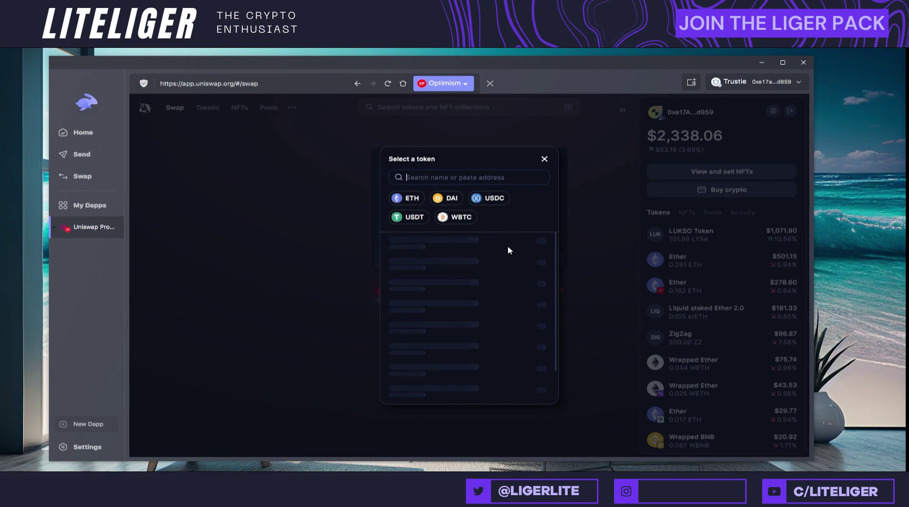
{"action": "left_click", "coordinate": [584, 220]}
{"action": "left_click", "coordinate": [520, 222]}
{"action": "scroll", "coordinate": [473, 308], "scroll_direction": "down", "scroll_amount": 5}
{"action": "left_click", "coordinate": [462, 263]}
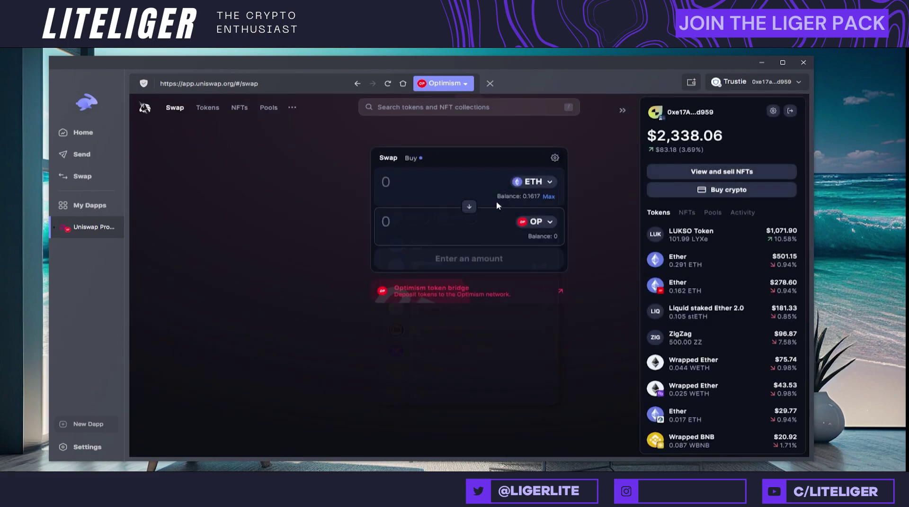
Enter 0.01 ETH to pay, then review and confirm the swap for wallet signing
{"action": "left_click", "coordinate": [470, 180]}
{"action": "type", "text": "0.01"}
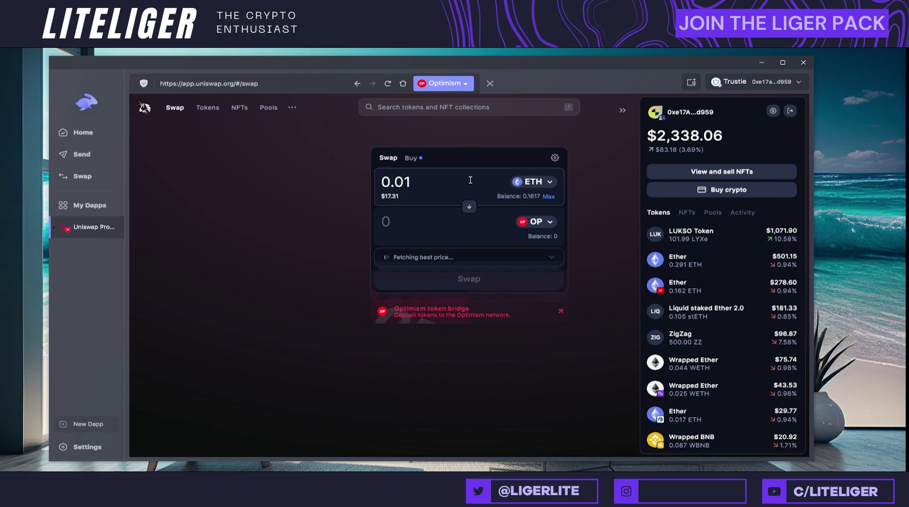
{"action": "left_click", "coordinate": [444, 277]}
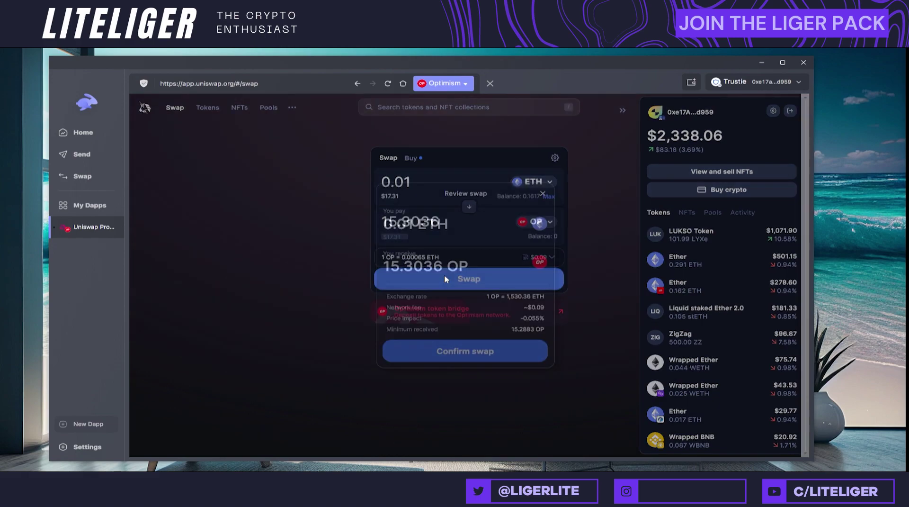
{"action": "left_click", "coordinate": [473, 354]}
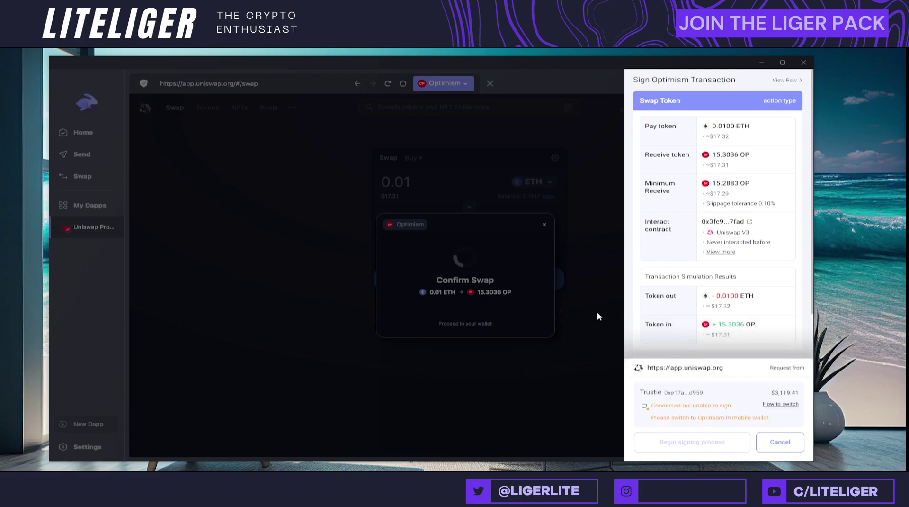
Cancel the Optimism swap signing request and close Review swap, leaving 0.01 ETH to 15.3097 OP unsent
{"action": "left_click", "coordinate": [775, 403]}
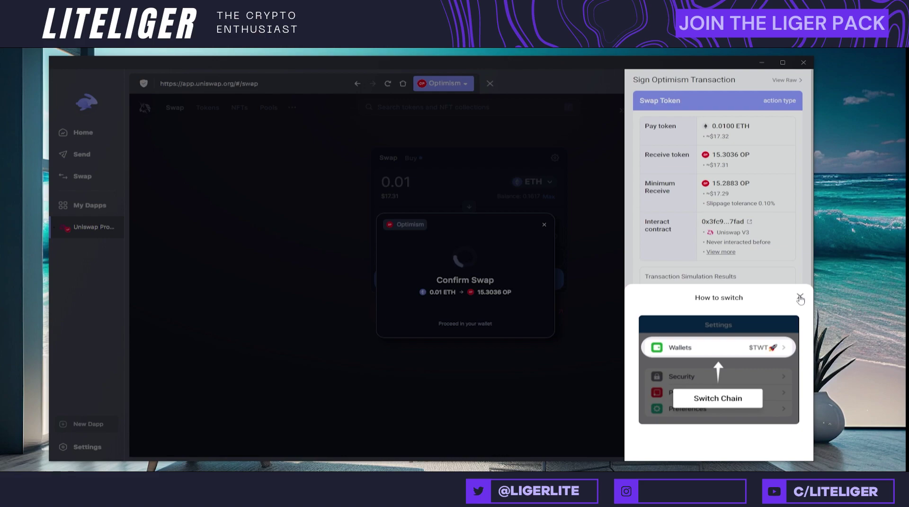
{"action": "left_click", "coordinate": [800, 298]}
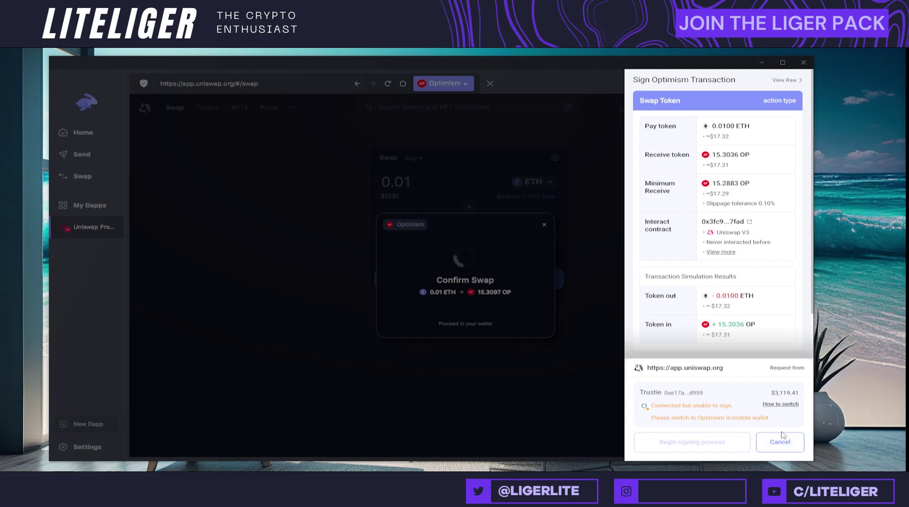
{"action": "left_click", "coordinate": [779, 441]}
{"action": "left_click", "coordinate": [228, 351]}
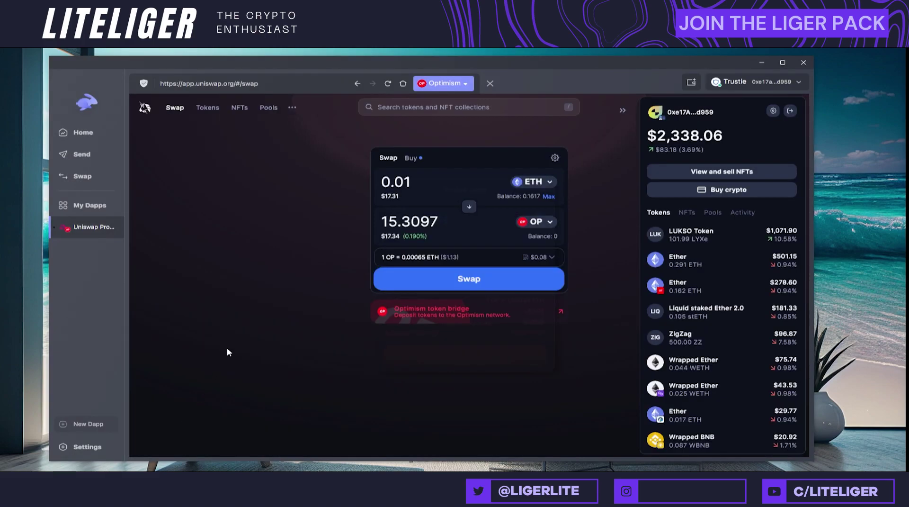
Open the Genesis campaign from My Dapps and complete its Share on Twitter task
{"action": "left_click", "coordinate": [111, 205]}
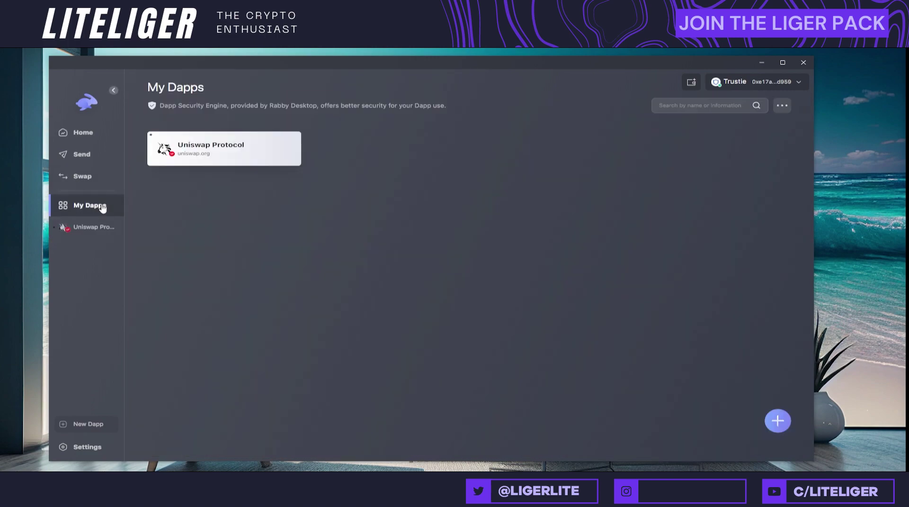
{"action": "left_click", "coordinate": [164, 427]}
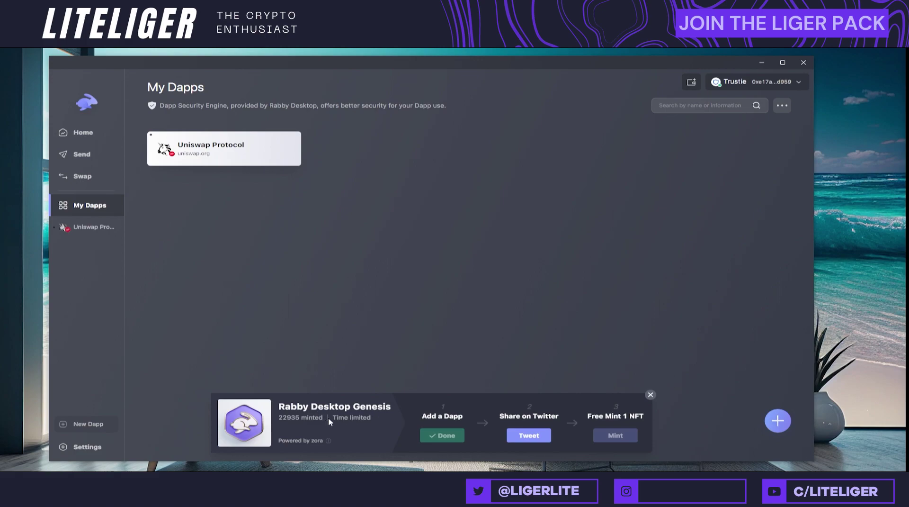
{"action": "left_click", "coordinate": [533, 436]}
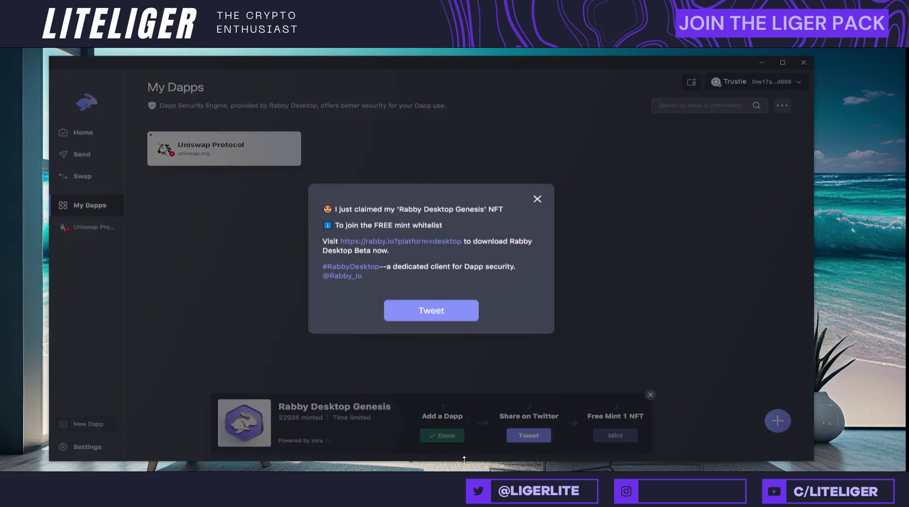
{"action": "left_click", "coordinate": [455, 308]}
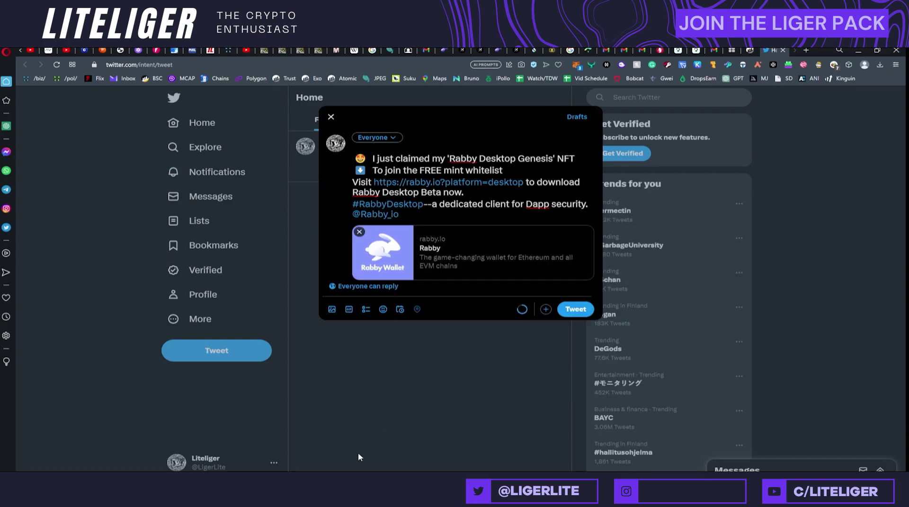
{"action": "key", "text": "alt+Tab"}
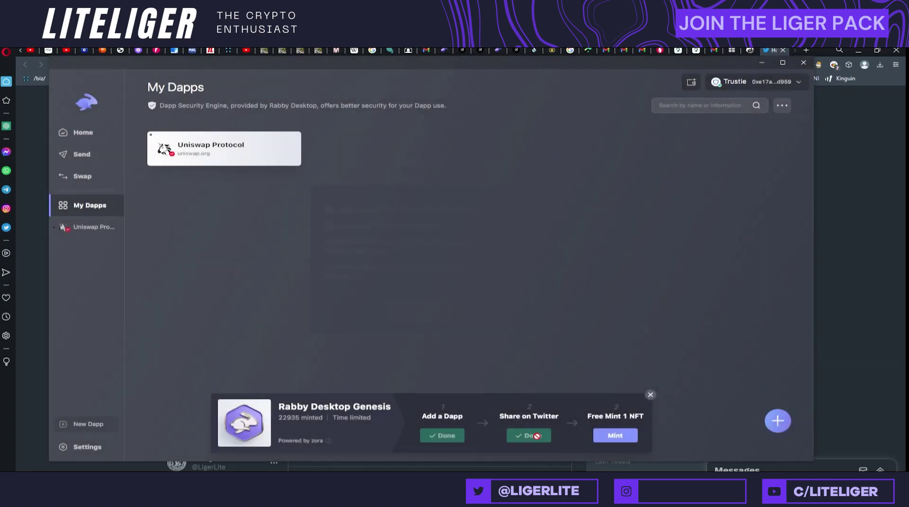
Mint 1 free Rabby Desktop Genesis NFT and begin signing the 0.0008 ETH transaction
{"action": "left_click", "coordinate": [604, 438]}
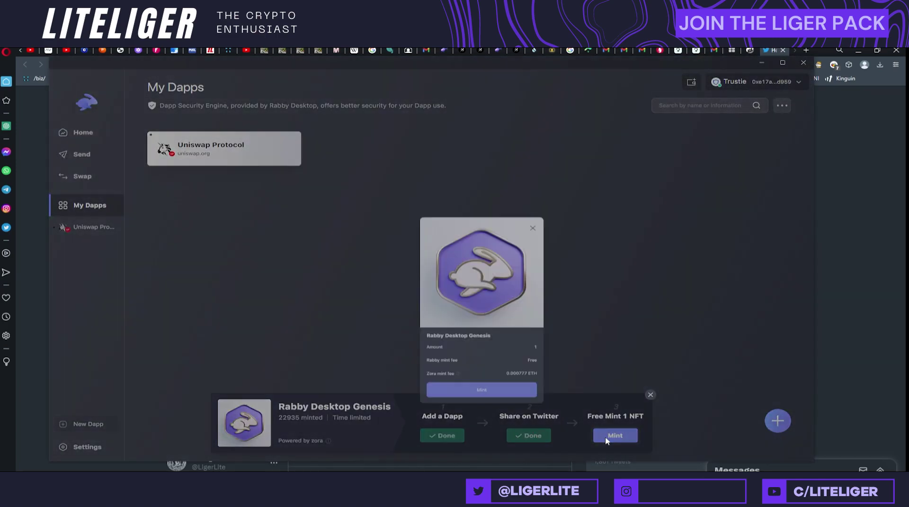
{"action": "left_click", "coordinate": [457, 370]}
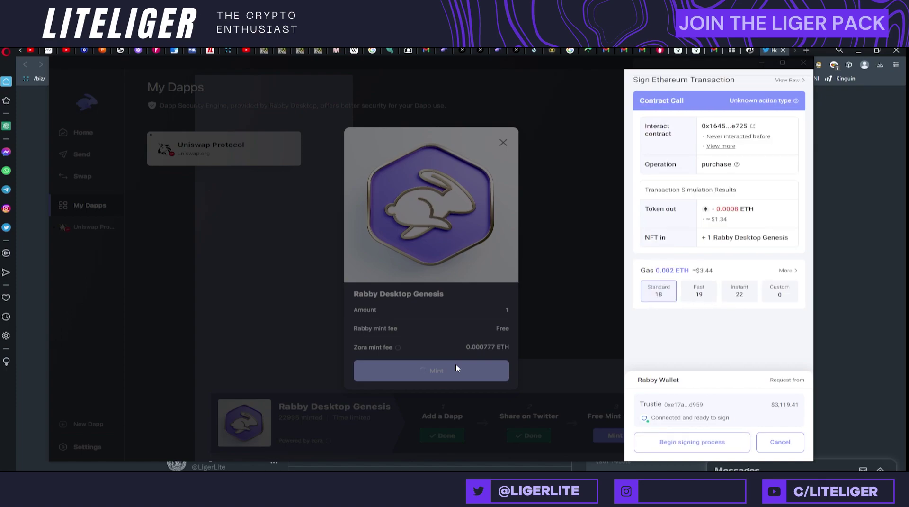
{"action": "left_click", "coordinate": [728, 442]}
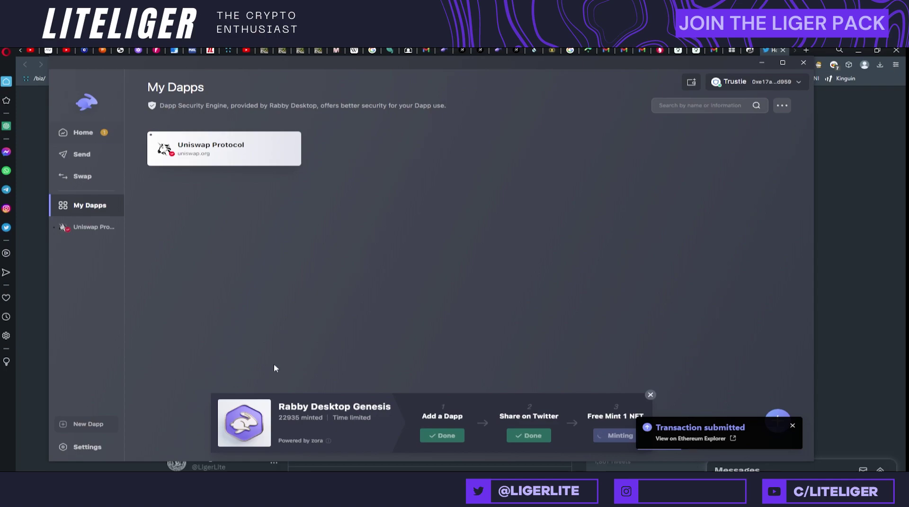
Browse the Home and Swap pages, then view the Arbitrum Nova receive address
{"action": "left_click", "coordinate": [83, 133]}
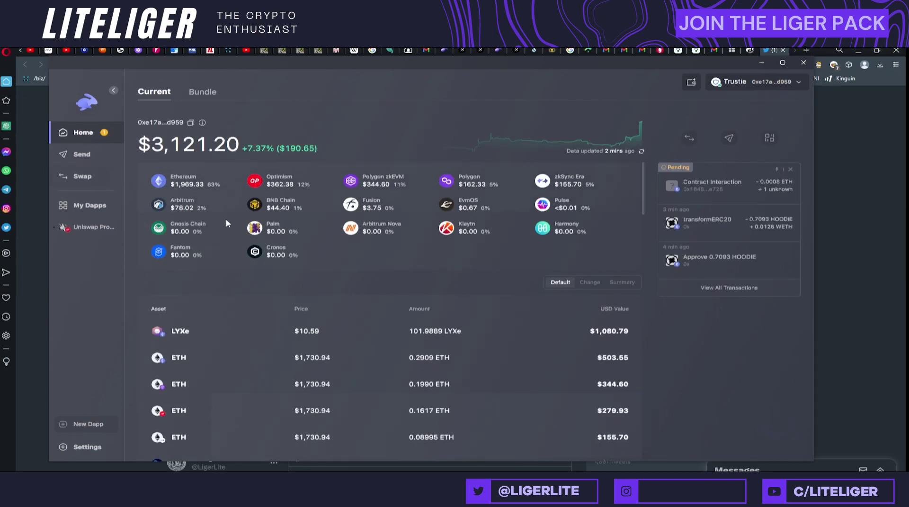
{"action": "left_click", "coordinate": [690, 136]}
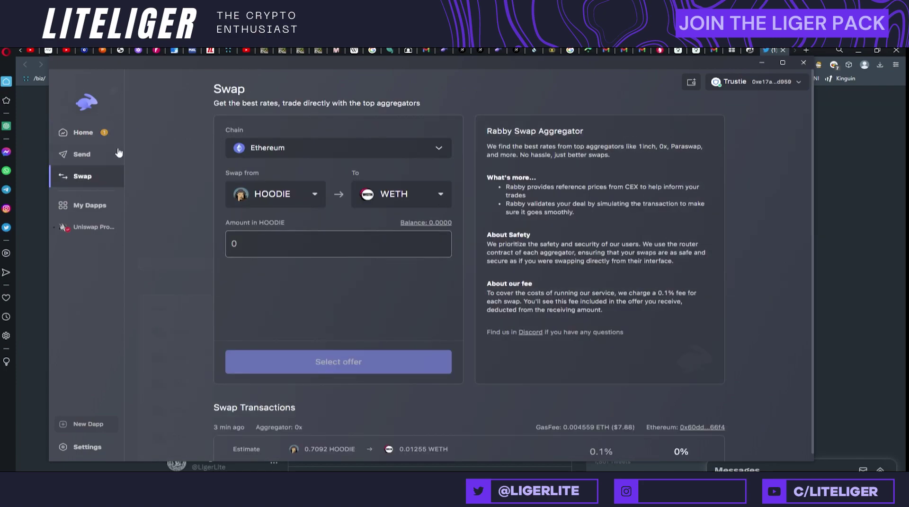
{"action": "left_click", "coordinate": [88, 137]}
{"action": "left_click", "coordinate": [765, 138]}
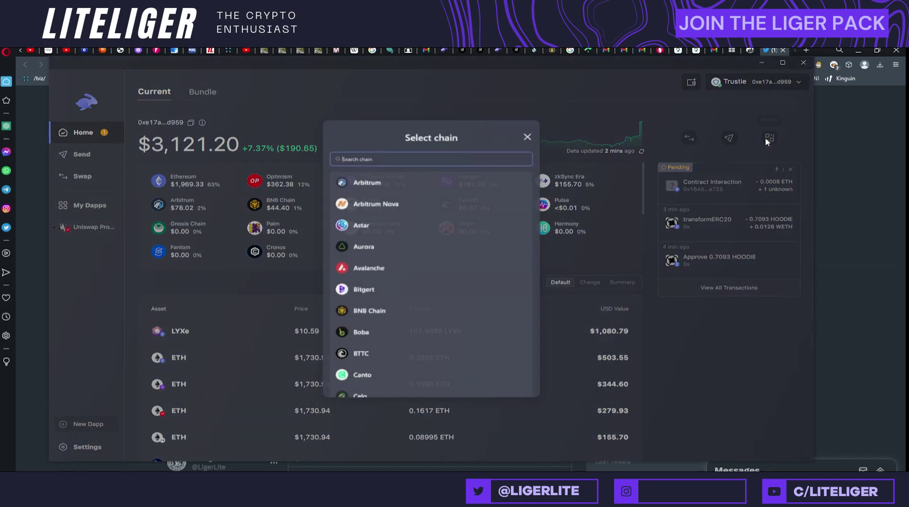
{"action": "left_click", "coordinate": [476, 202]}
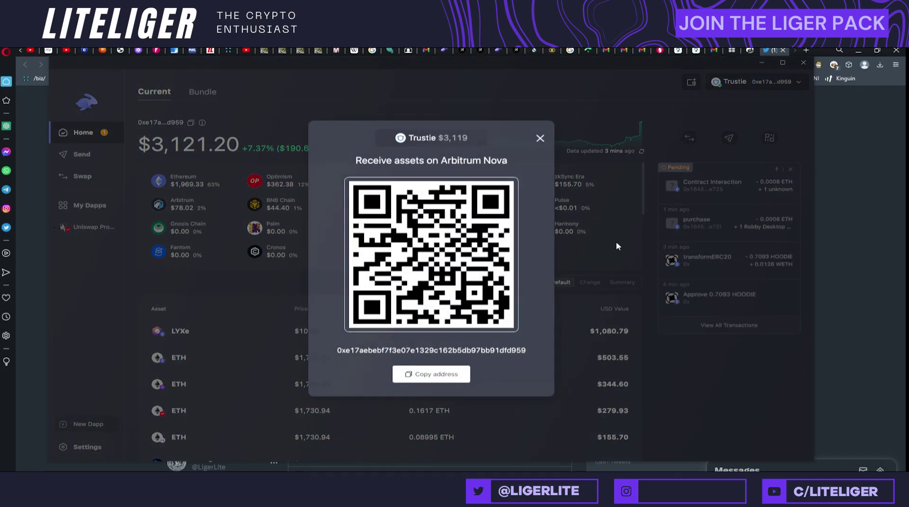
{"action": "left_click", "coordinate": [236, 303]}
Return to My Dapps by way of Uniswap and begin adding a new dapp
{"action": "left_click", "coordinate": [102, 235]}
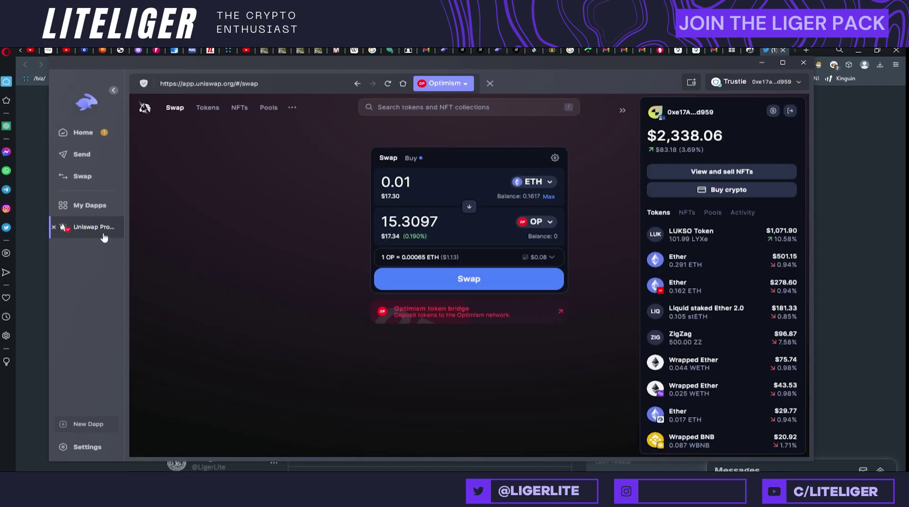
{"action": "left_click", "coordinate": [108, 208]}
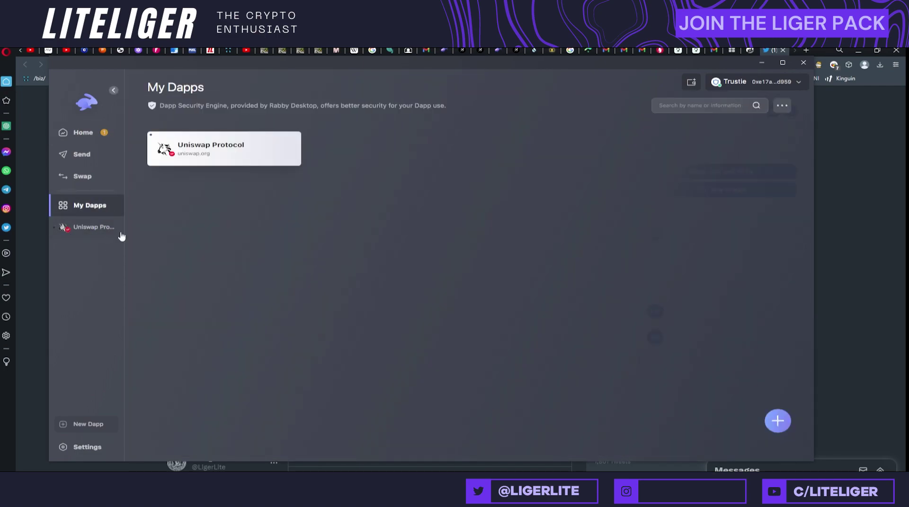
{"action": "left_click", "coordinate": [92, 428]}
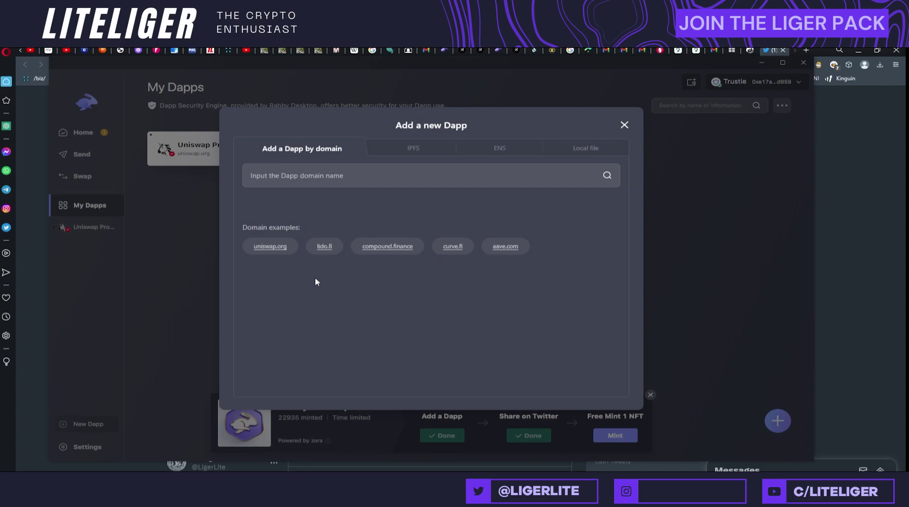
Add lido.fi as a saved dapp and open Lido in its own tab
{"action": "left_click", "coordinate": [326, 250]}
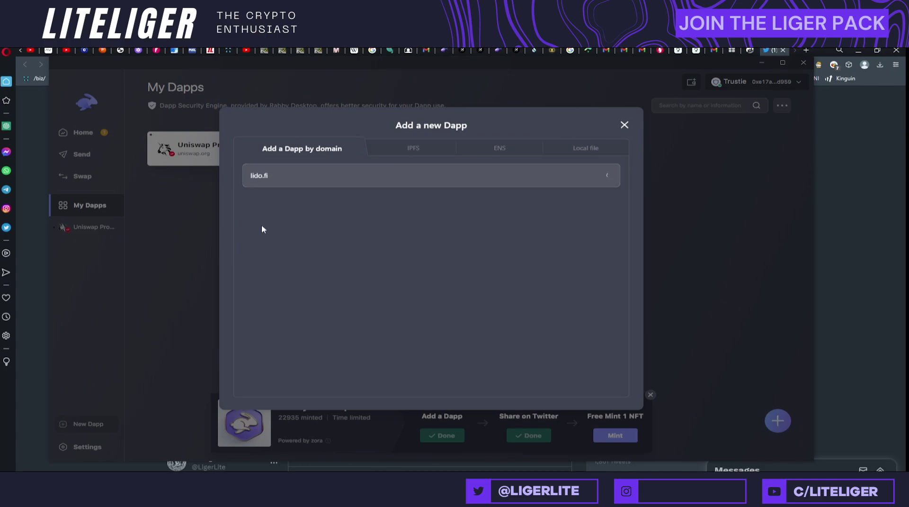
{"action": "left_click", "coordinate": [317, 175]}
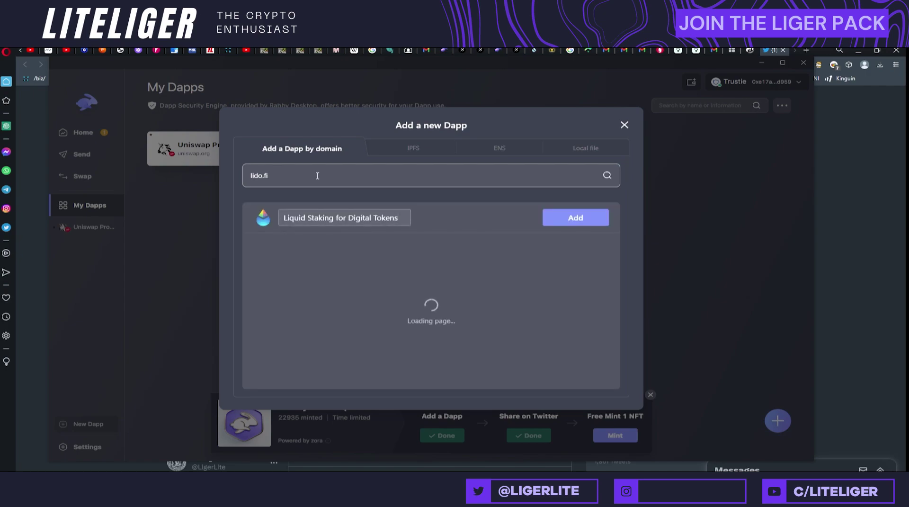
{"action": "left_click", "coordinate": [566, 213]}
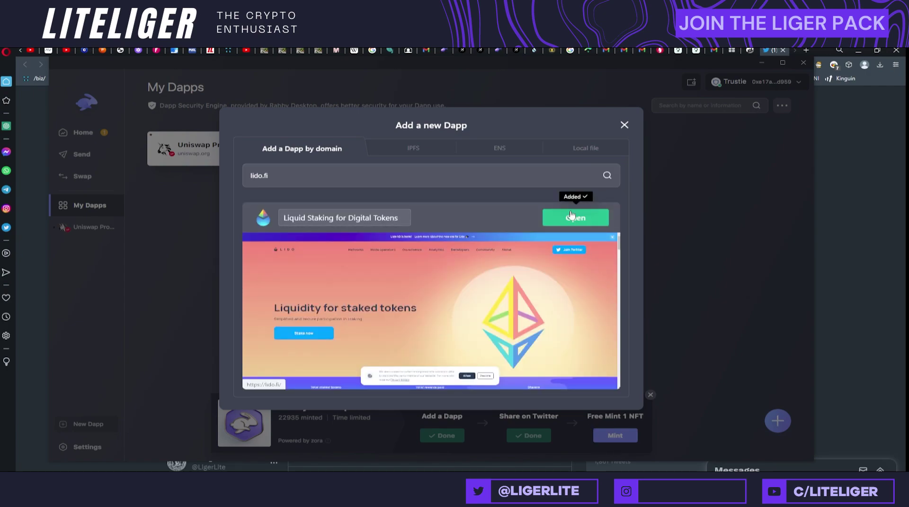
{"action": "left_click", "coordinate": [571, 216]}
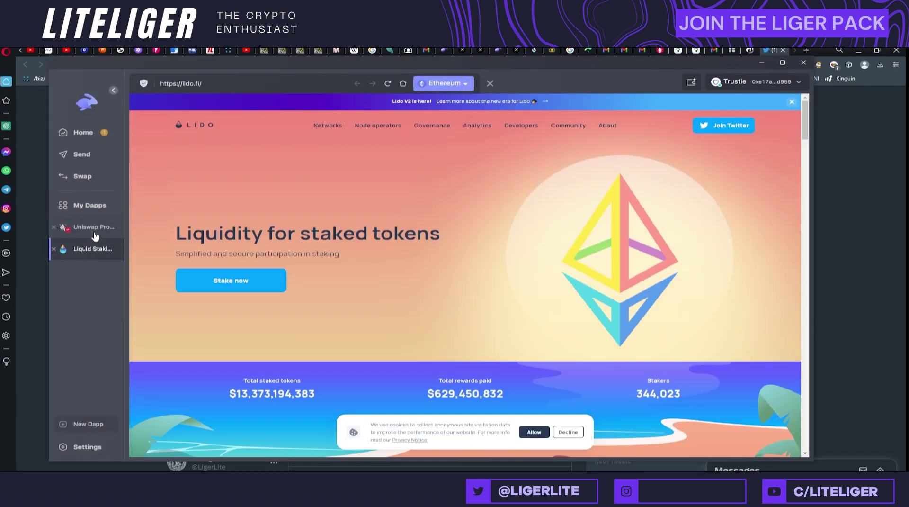
Switch between the Uniswap and Lido tabs, accept Lido's cookies, and jump to Supported networks
{"action": "left_click", "coordinate": [95, 229]}
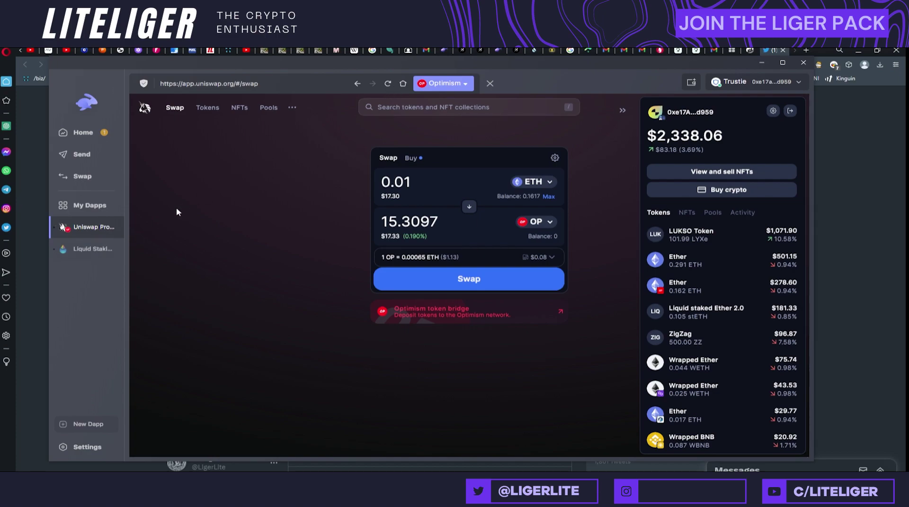
{"action": "left_click", "coordinate": [94, 249]}
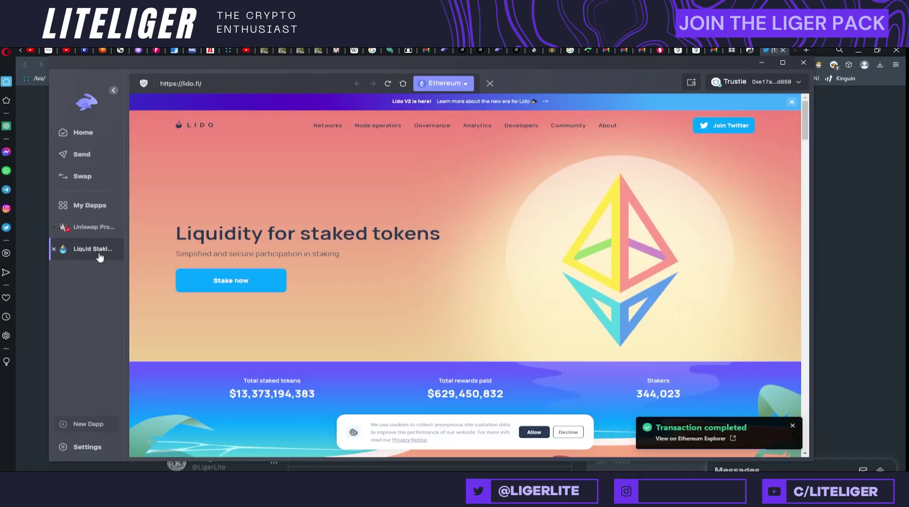
{"action": "left_click", "coordinate": [524, 433]}
{"action": "left_click", "coordinate": [281, 276]}
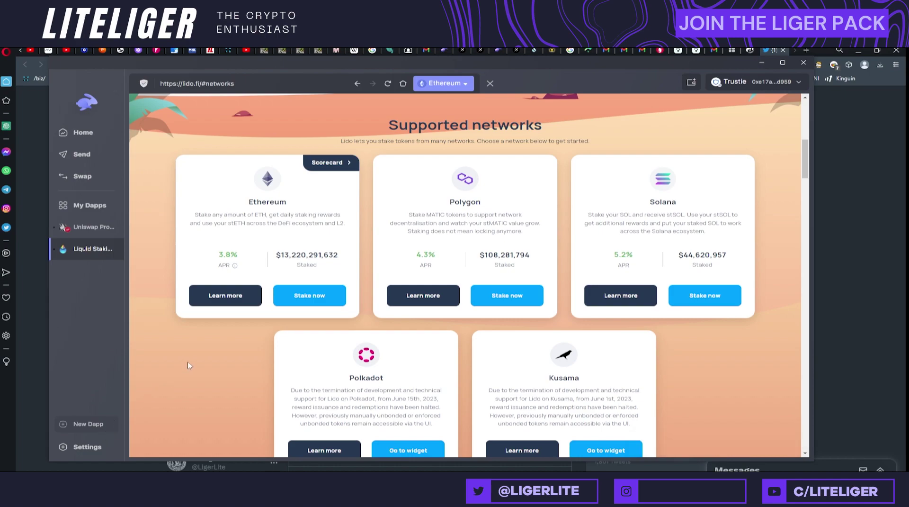
Scroll the Home dashboard's $3,093.23 portfolio down to its DeFi protocols, then open Settings
{"action": "left_click", "coordinate": [79, 140]}
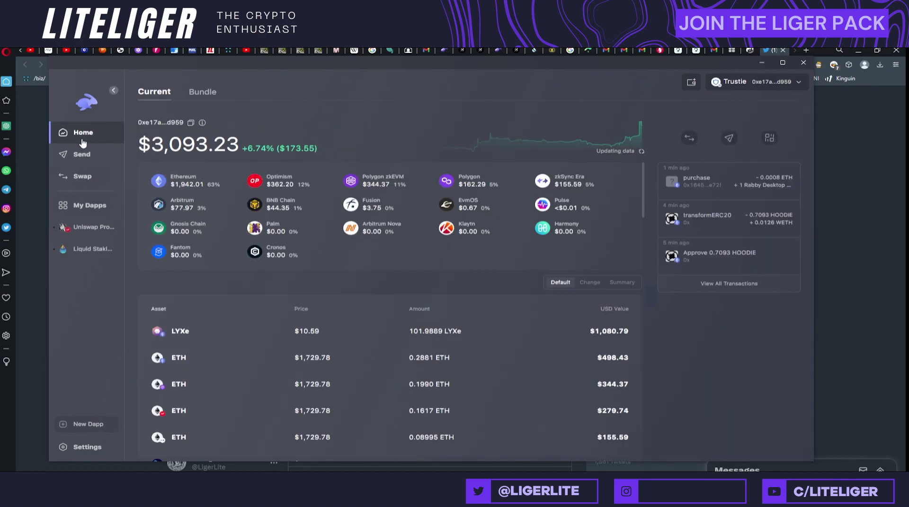
{"action": "scroll", "coordinate": [357, 260], "scroll_direction": "down", "scroll_amount": 1}
{"action": "scroll", "coordinate": [357, 260], "scroll_direction": "down", "scroll_amount": 8}
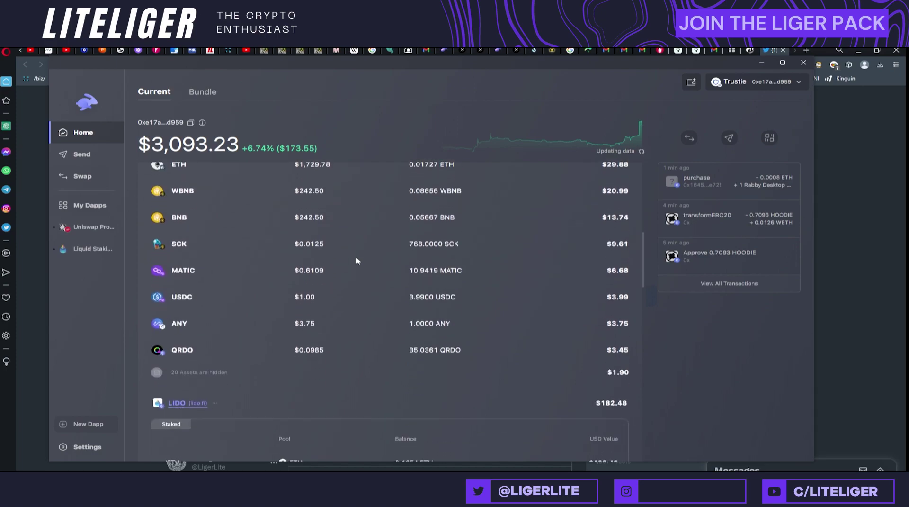
{"action": "scroll", "coordinate": [356, 259], "scroll_direction": "down", "scroll_amount": 5}
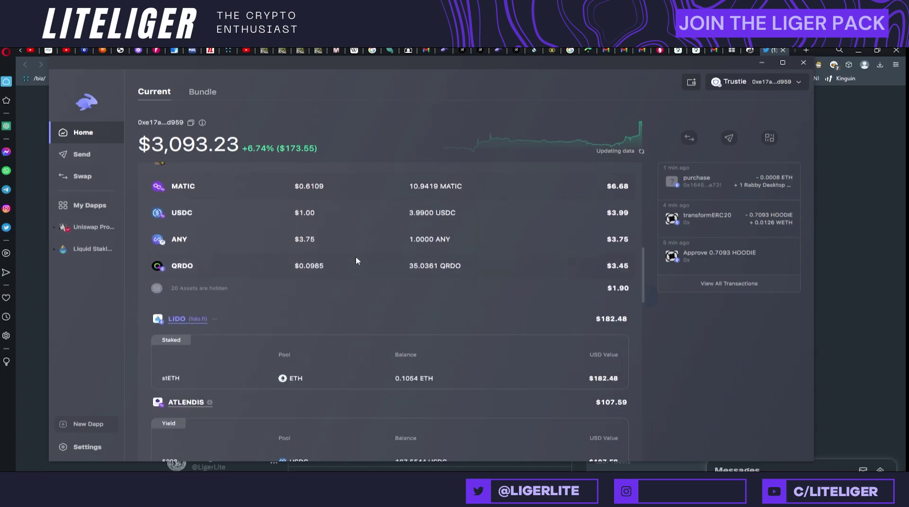
{"action": "scroll", "coordinate": [357, 259], "scroll_direction": "down", "scroll_amount": 5}
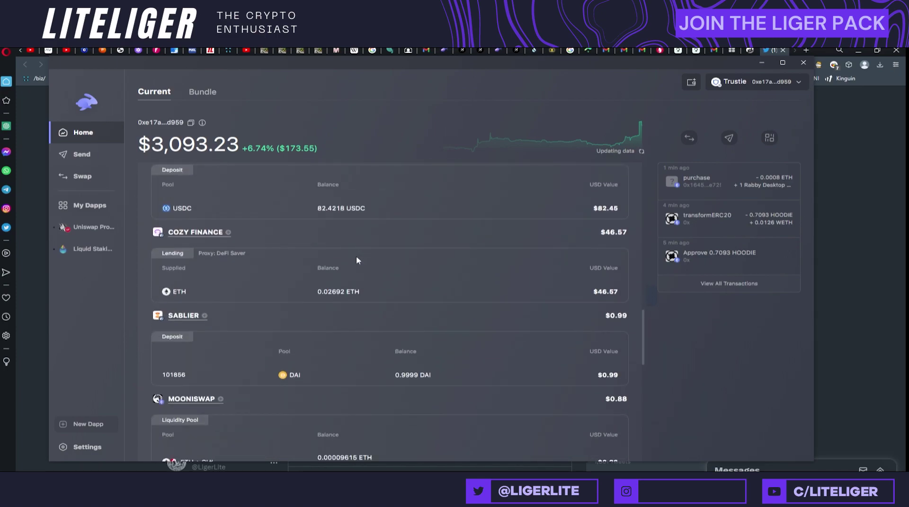
{"action": "scroll", "coordinate": [357, 259], "scroll_direction": "up", "scroll_amount": 1}
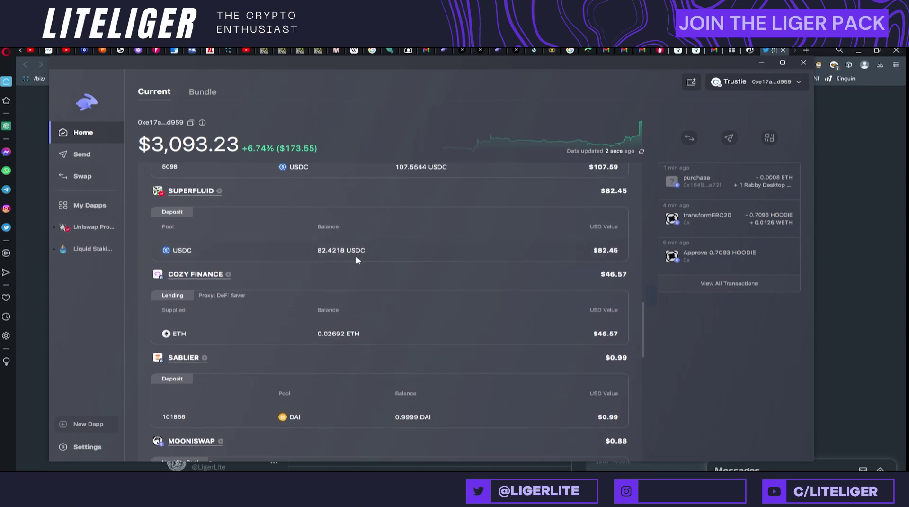
{"action": "left_click", "coordinate": [118, 442]}
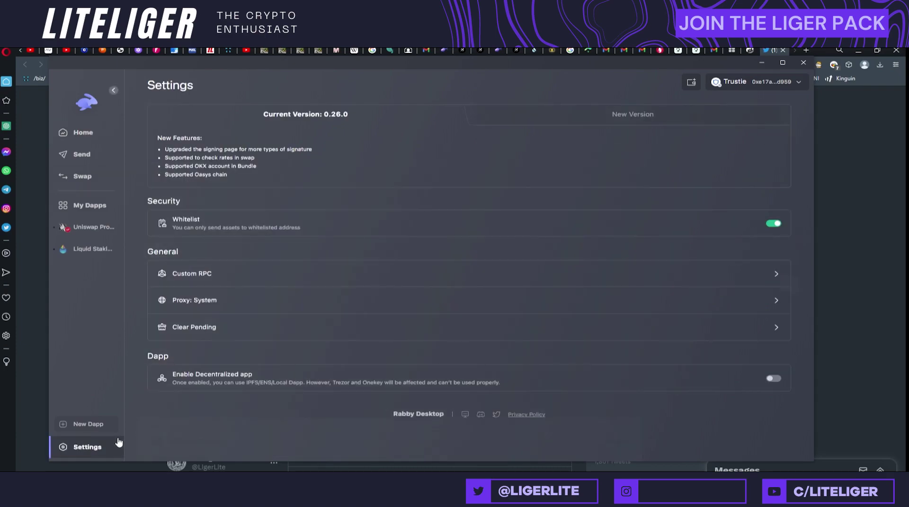
{"action": "left_click", "coordinate": [234, 275]}
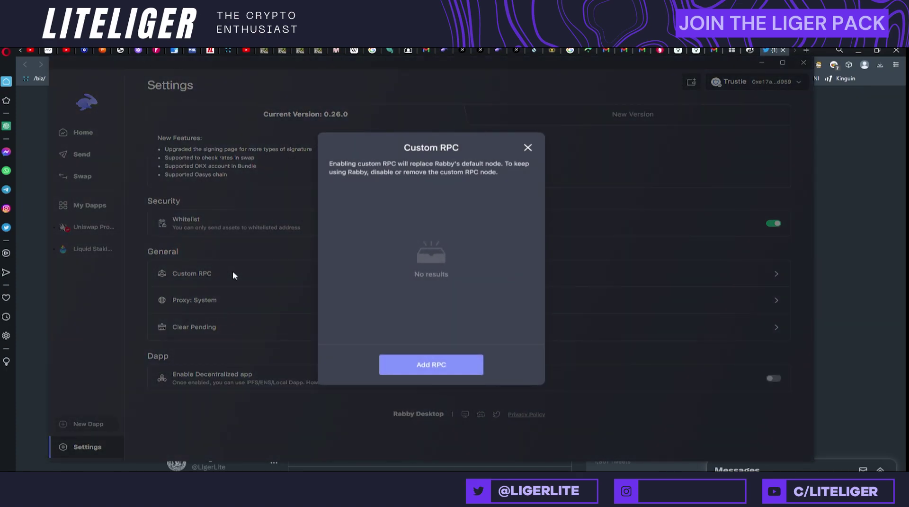
{"action": "left_click", "coordinate": [532, 143]}
{"action": "left_click", "coordinate": [232, 303]}
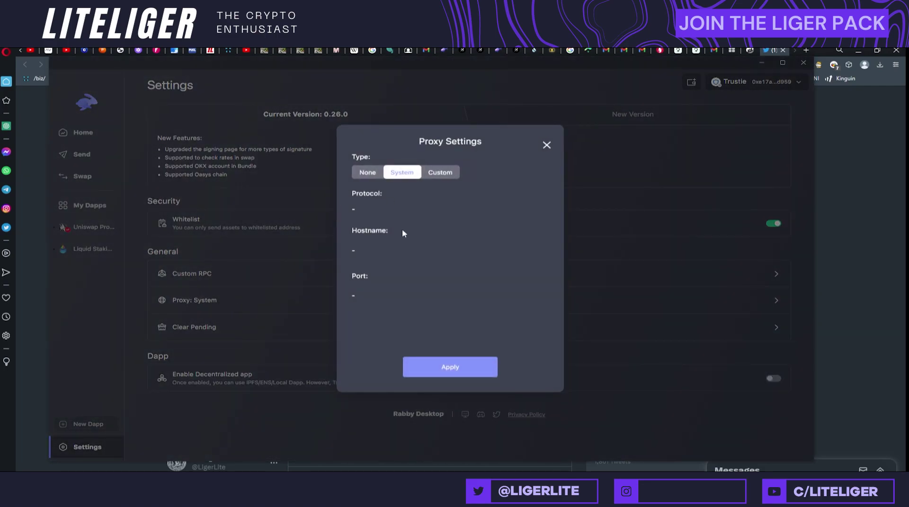
{"action": "left_click", "coordinate": [378, 174]}
{"action": "left_click", "coordinate": [426, 173]}
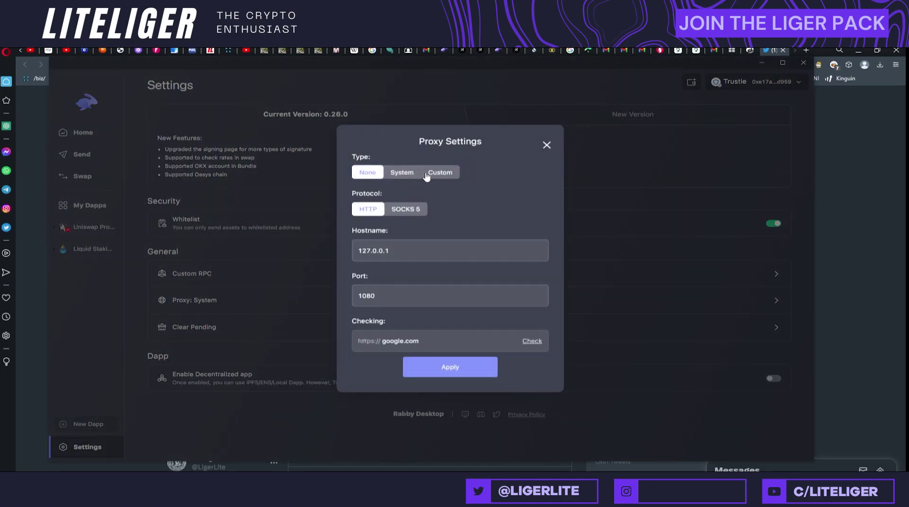
{"action": "left_click", "coordinate": [406, 210]}
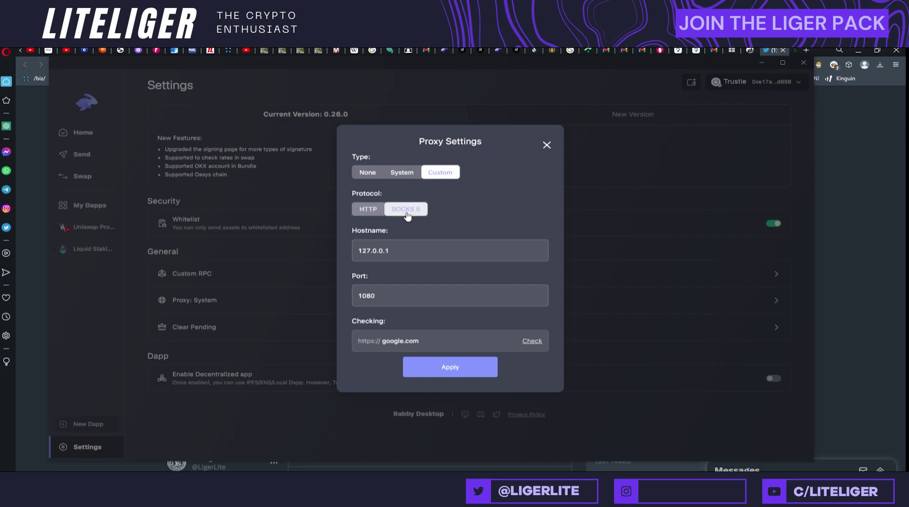
{"action": "left_click", "coordinate": [379, 214]}
{"action": "left_click", "coordinate": [546, 145]}
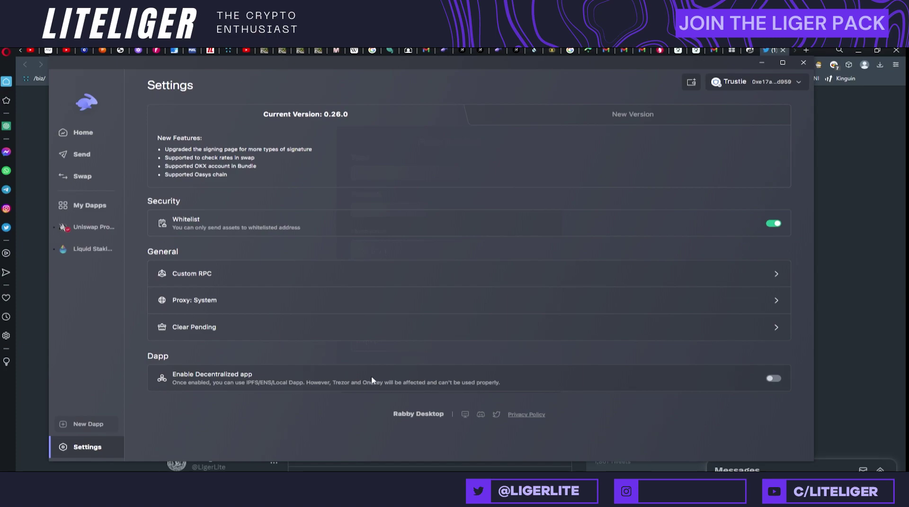
{"action": "left_click", "coordinate": [600, 113]}
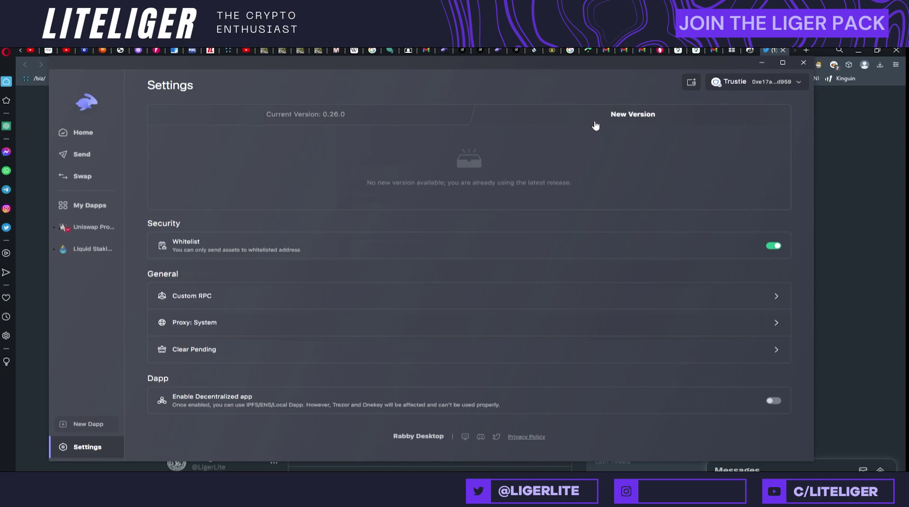
{"action": "left_click", "coordinate": [353, 119]}
{"action": "left_click", "coordinate": [605, 116]}
{"action": "left_click", "coordinate": [464, 120]}
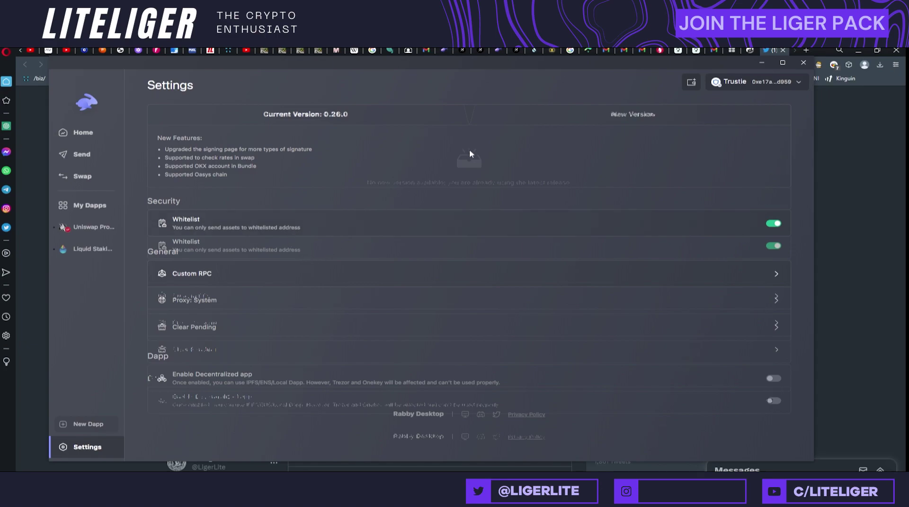
{"action": "left_click", "coordinate": [584, 115]}
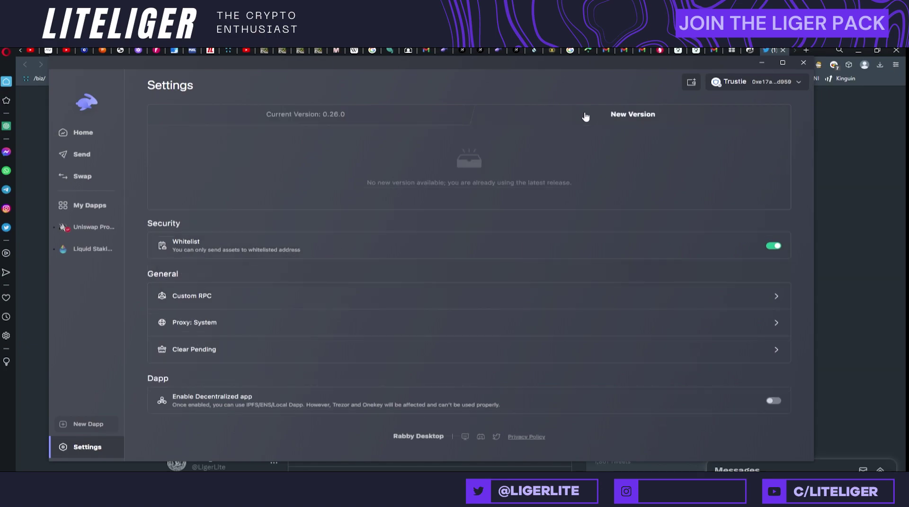
{"action": "left_click", "coordinate": [277, 124]}
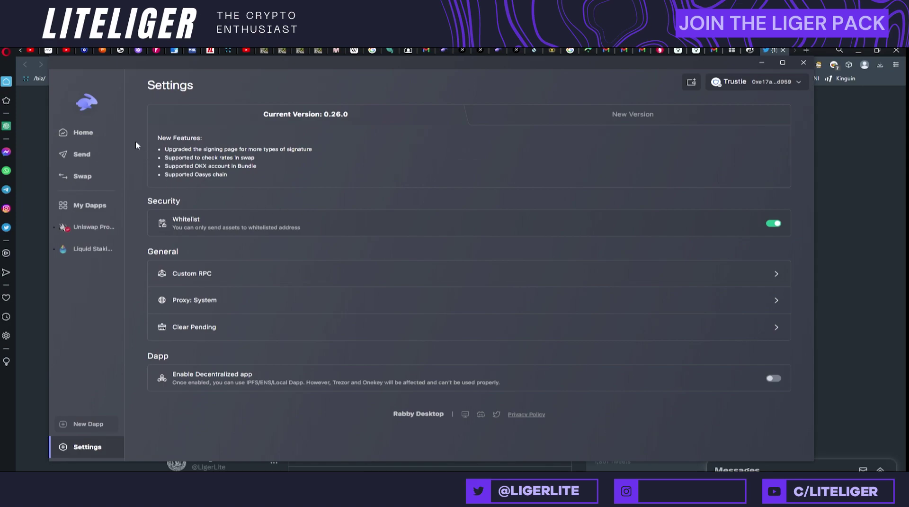
{"action": "left_click", "coordinate": [102, 137]}
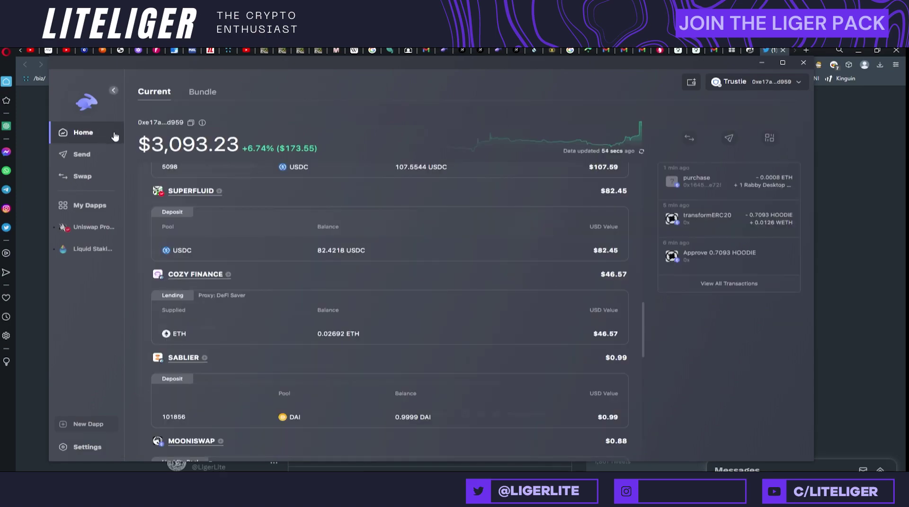
Enlarge the net worth history chart and close it again
{"action": "scroll", "coordinate": [343, 224], "scroll_direction": "up", "scroll_amount": 8}
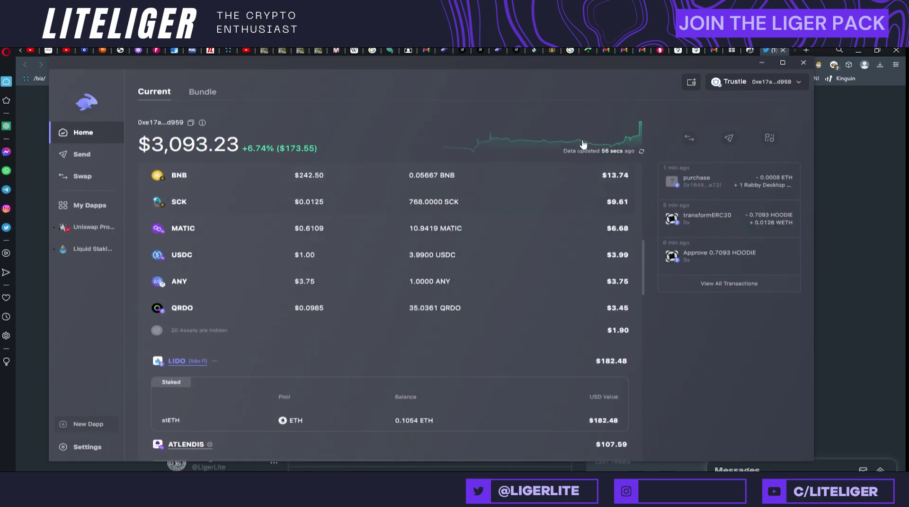
{"action": "left_click", "coordinate": [583, 144]}
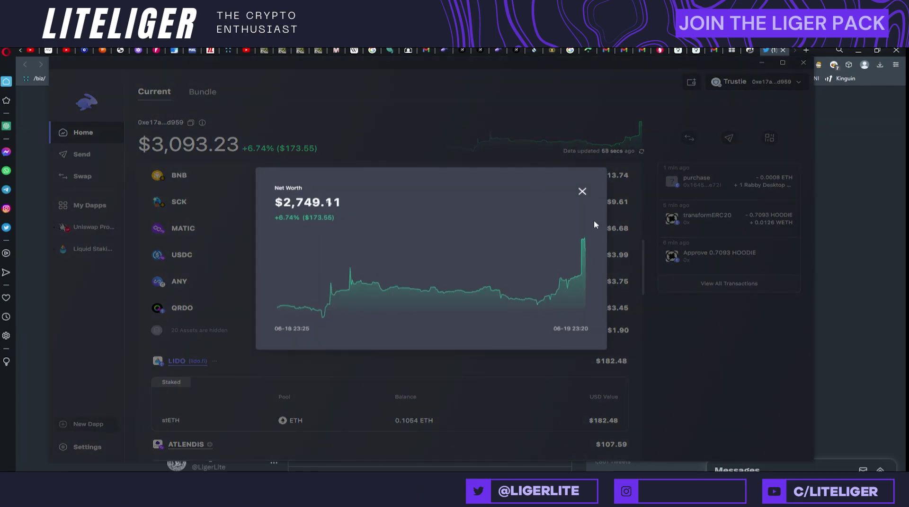
{"action": "left_click", "coordinate": [580, 191]}
{"action": "scroll", "coordinate": [549, 227], "scroll_direction": "up", "scroll_amount": 5}
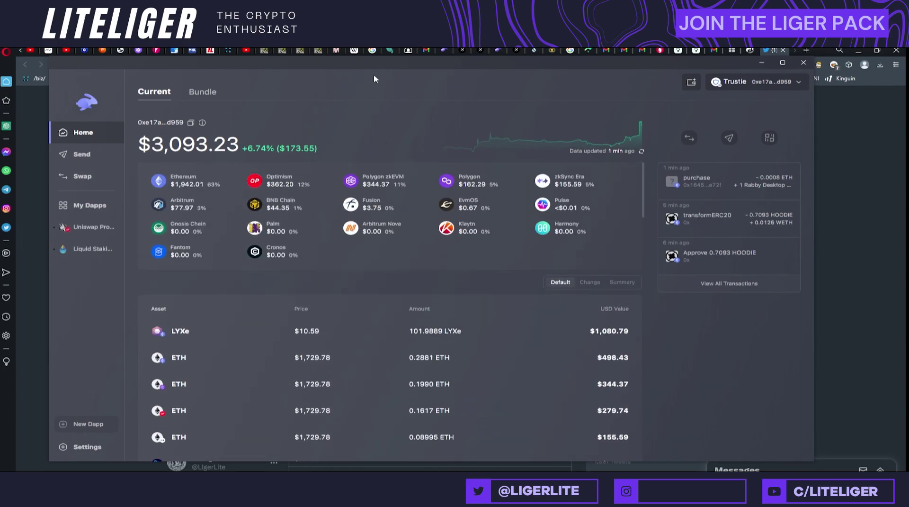
Nudge the wallet window right, minimize the browser behind it, and scroll to the Mooniswap pools
{"action": "left_click_drag", "start_coordinate": [378, 70], "coordinate": [386, 72]}
{"action": "left_click", "coordinate": [858, 49]}
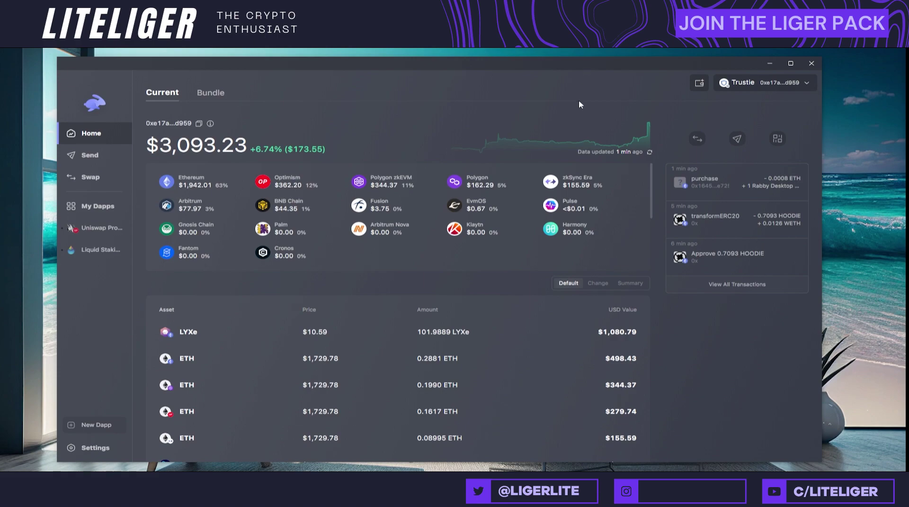
{"action": "scroll", "coordinate": [529, 300], "scroll_direction": "down", "scroll_amount": 15}
{"action": "scroll", "coordinate": [518, 304], "scroll_direction": "down", "scroll_amount": 7}
{"action": "scroll", "coordinate": [517, 308], "scroll_direction": "up", "scroll_amount": 4}
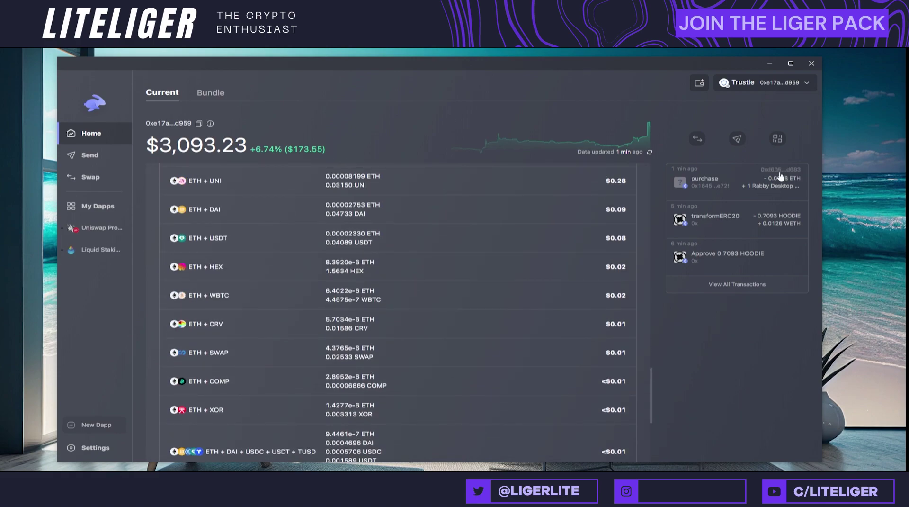
Open View All Transactions and scroll from the Genesis NFT purchase back to the June 4 zkSync sends
{"action": "left_click", "coordinate": [728, 284]}
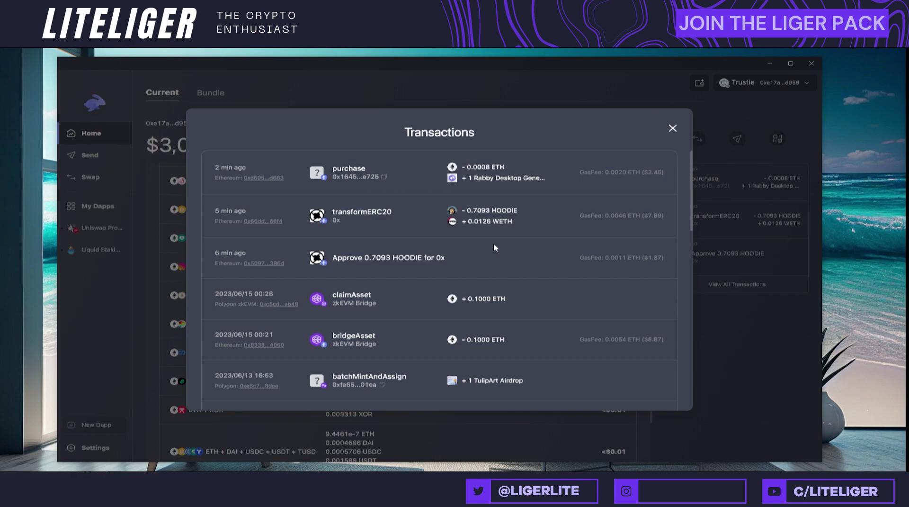
{"action": "scroll", "coordinate": [494, 245], "scroll_direction": "down", "scroll_amount": 3}
{"action": "scroll", "coordinate": [494, 247], "scroll_direction": "down", "scroll_amount": 4}
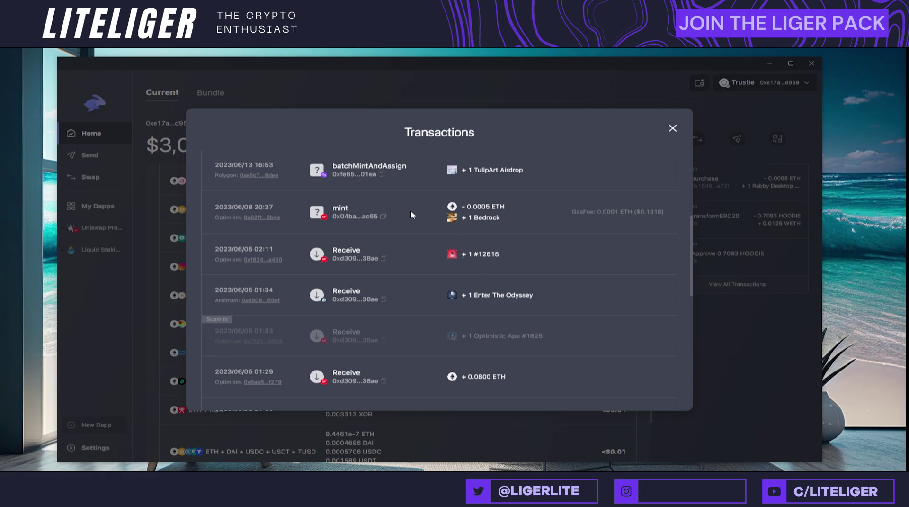
{"action": "scroll", "coordinate": [425, 221], "scroll_direction": "down", "scroll_amount": 10}
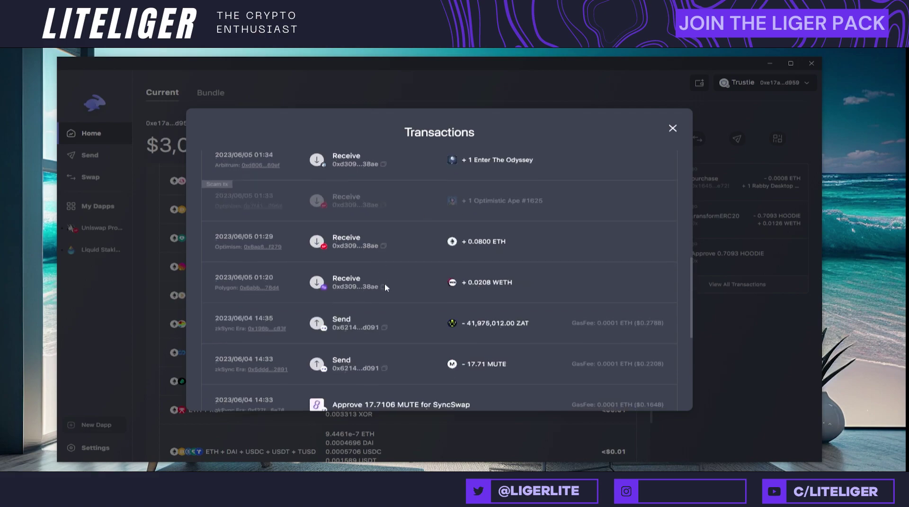